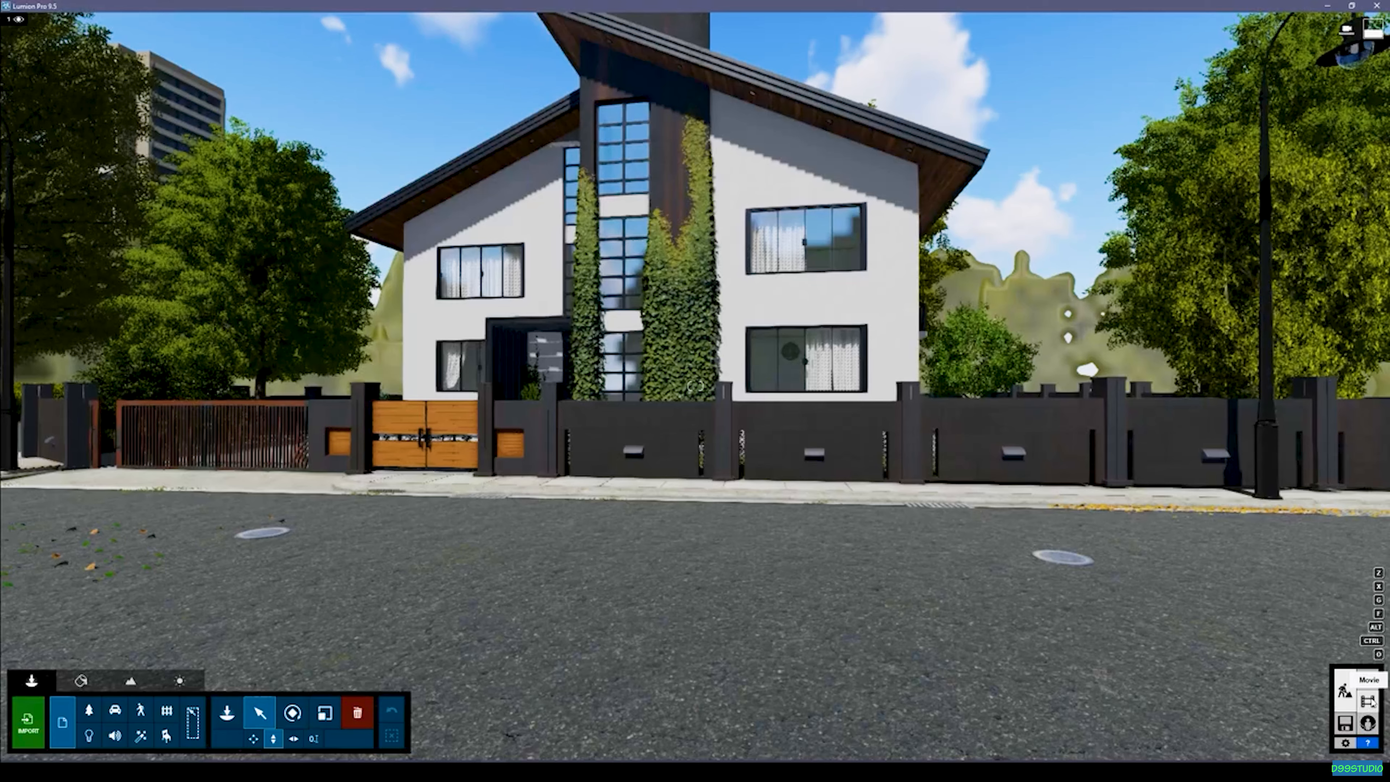
Start recording a clip in the first empty movie slot and set the camera to a level view at 1.60 m eye level.
left_click(1367, 703)
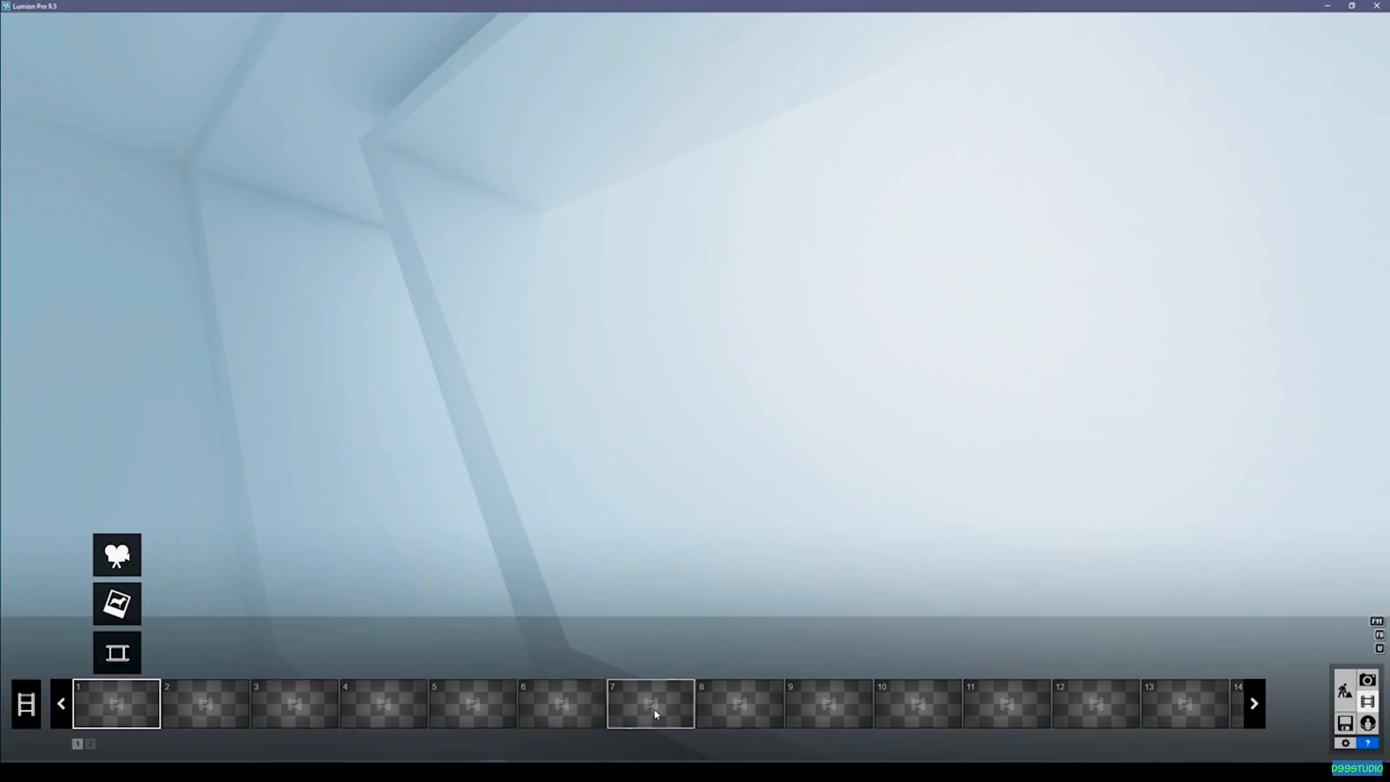
left_click(126, 550)
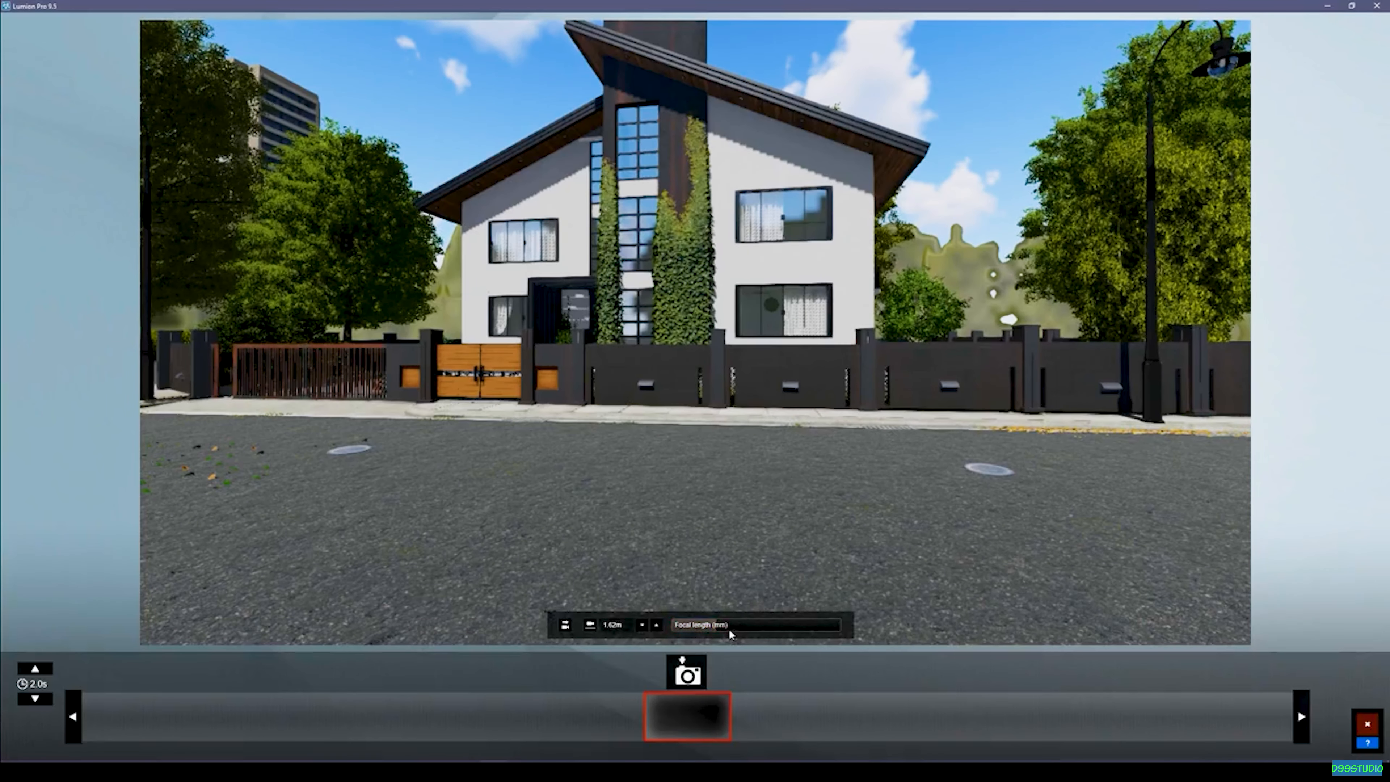
right_click_drag(737, 441, 642, 389)
key("w")
key("s")
key("a")
key("s")
key("q")
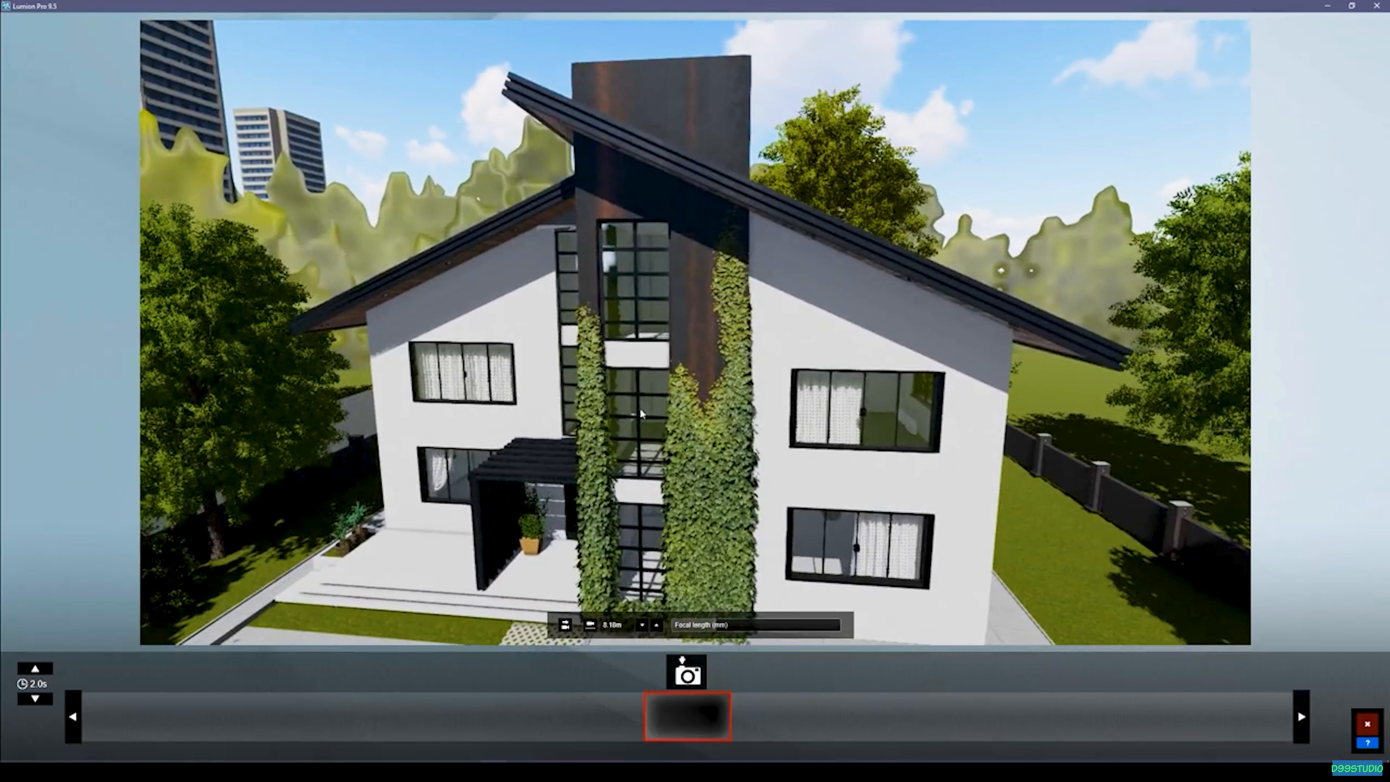
left_click(593, 626)
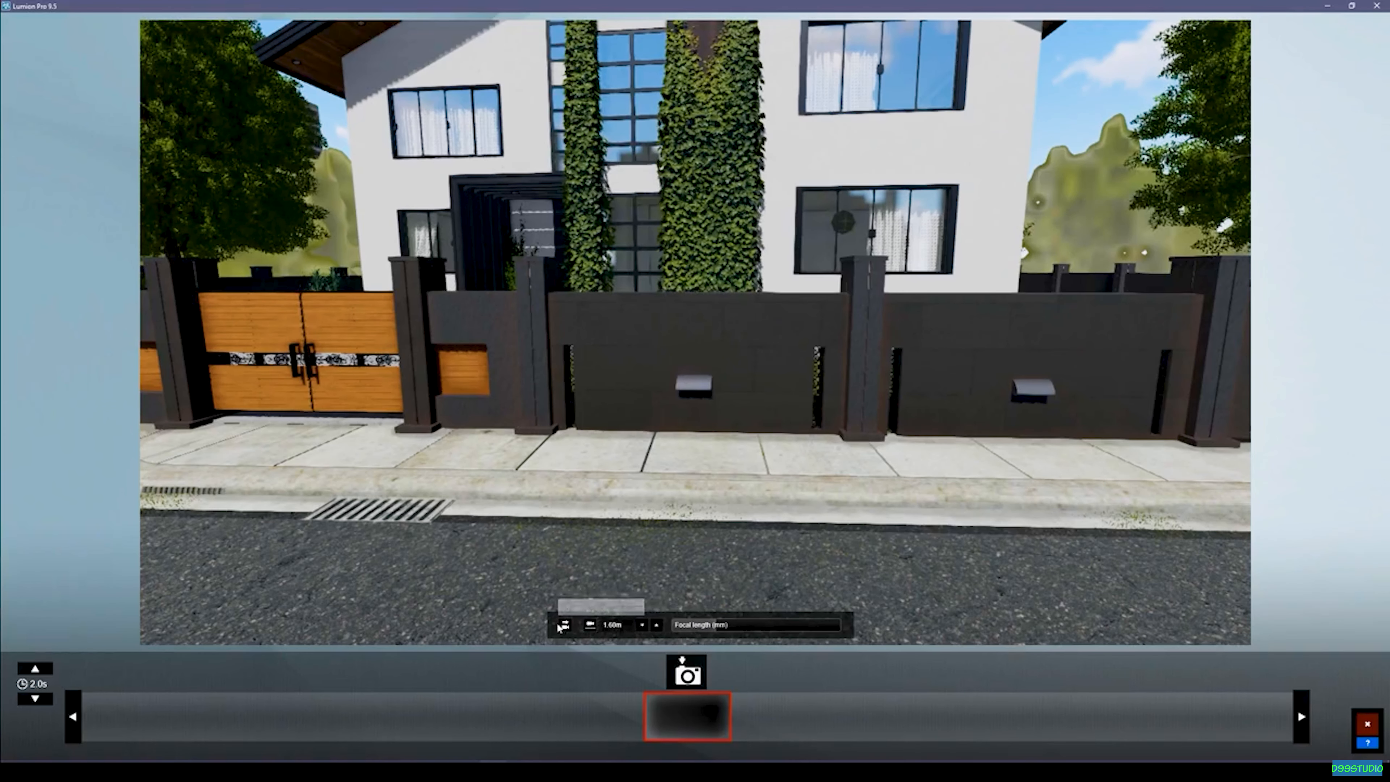
left_click(566, 626)
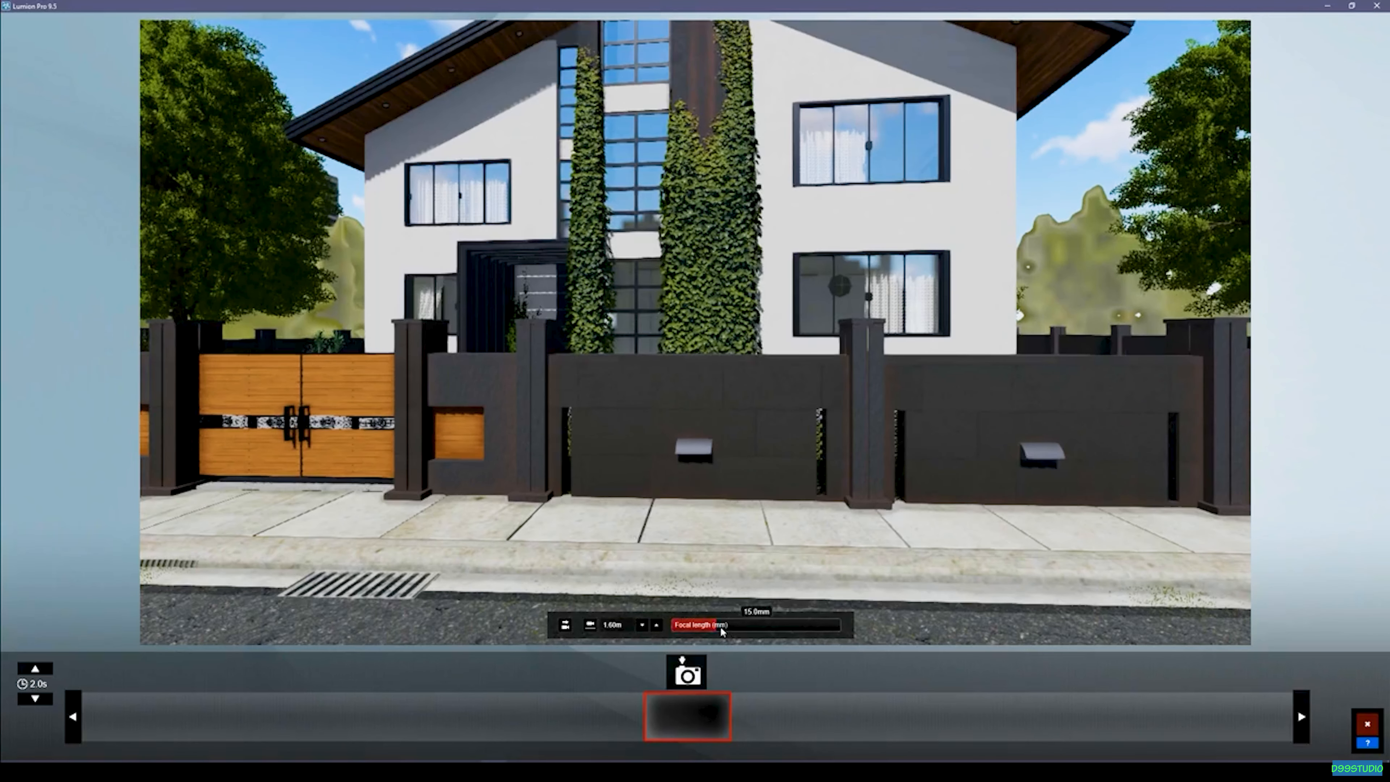
Increase the focal length slightly, frame the house and its full roof from across the street, and capture the first photo.
left_click_drag(717, 631, 728, 631)
key("s")
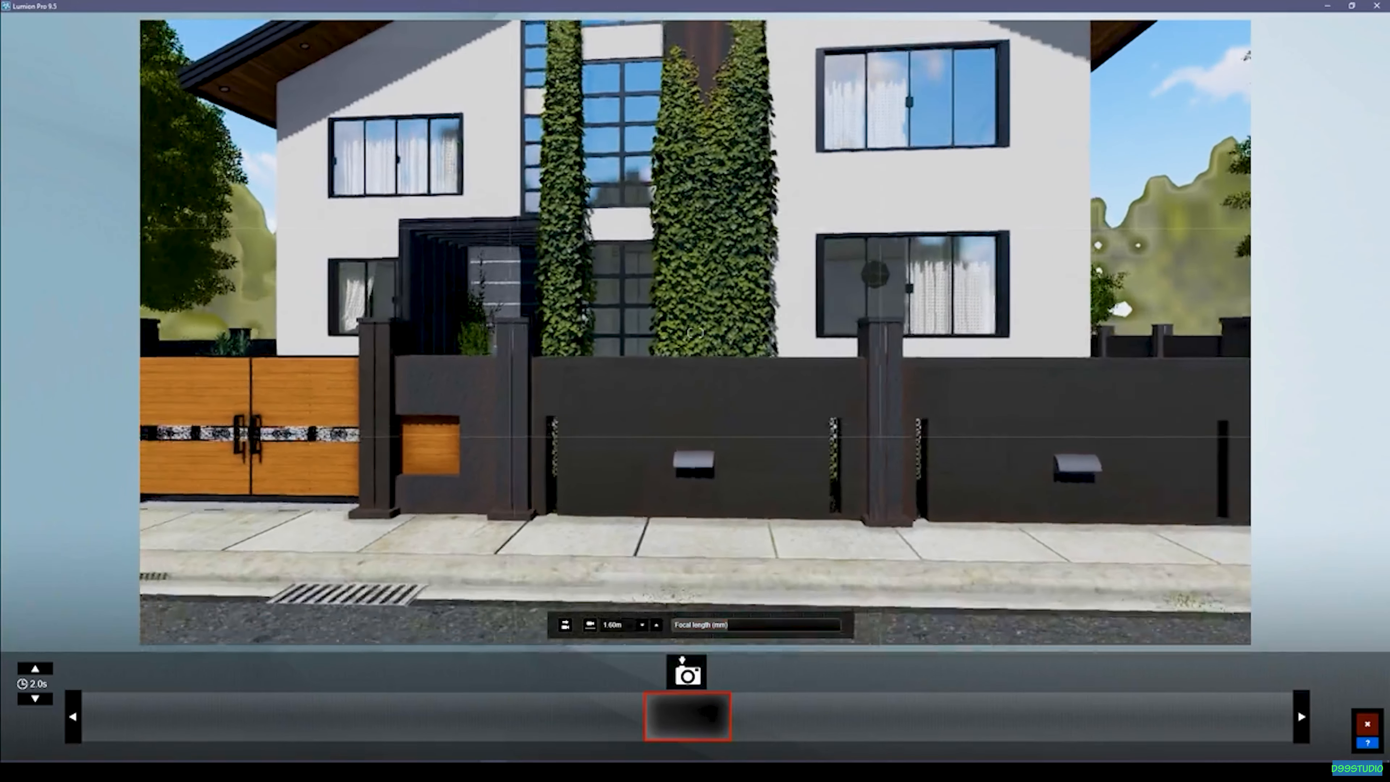
key("d")
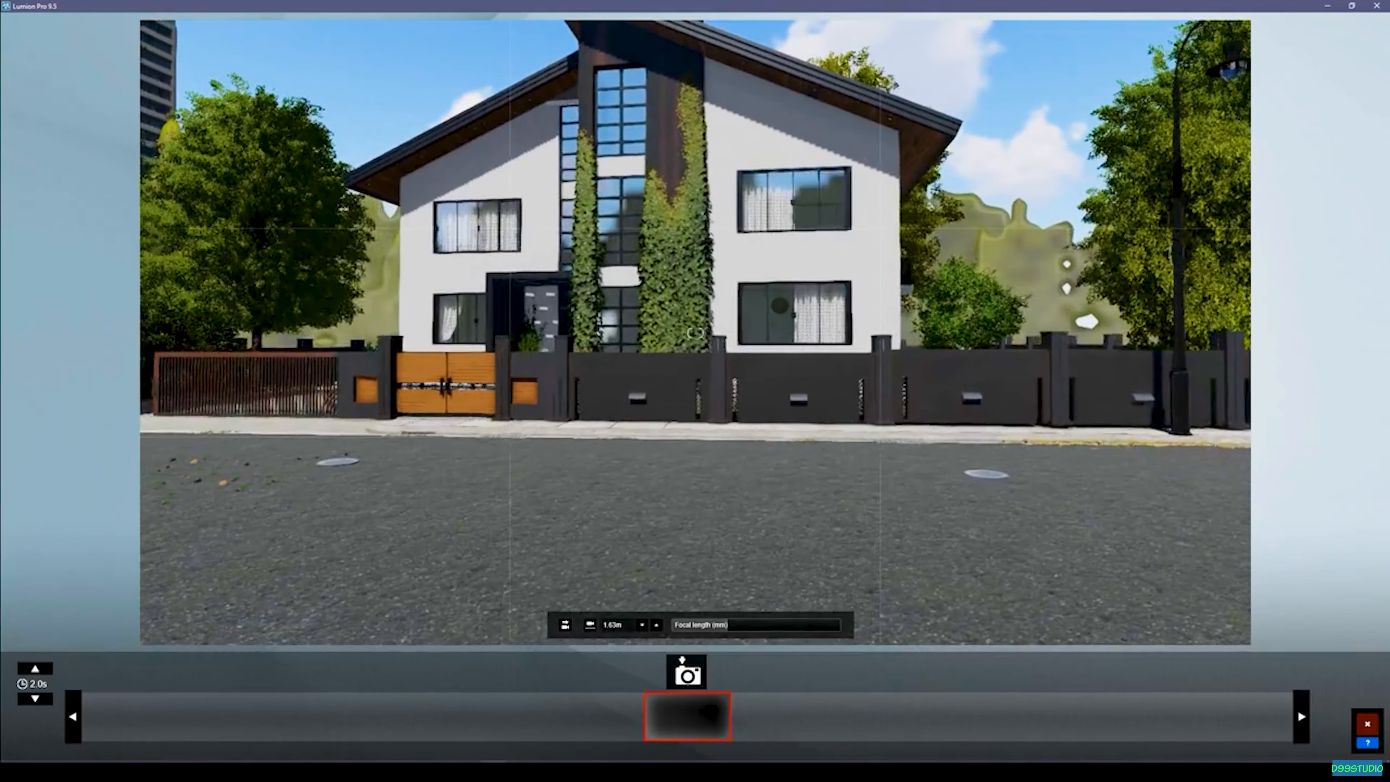
key("d")
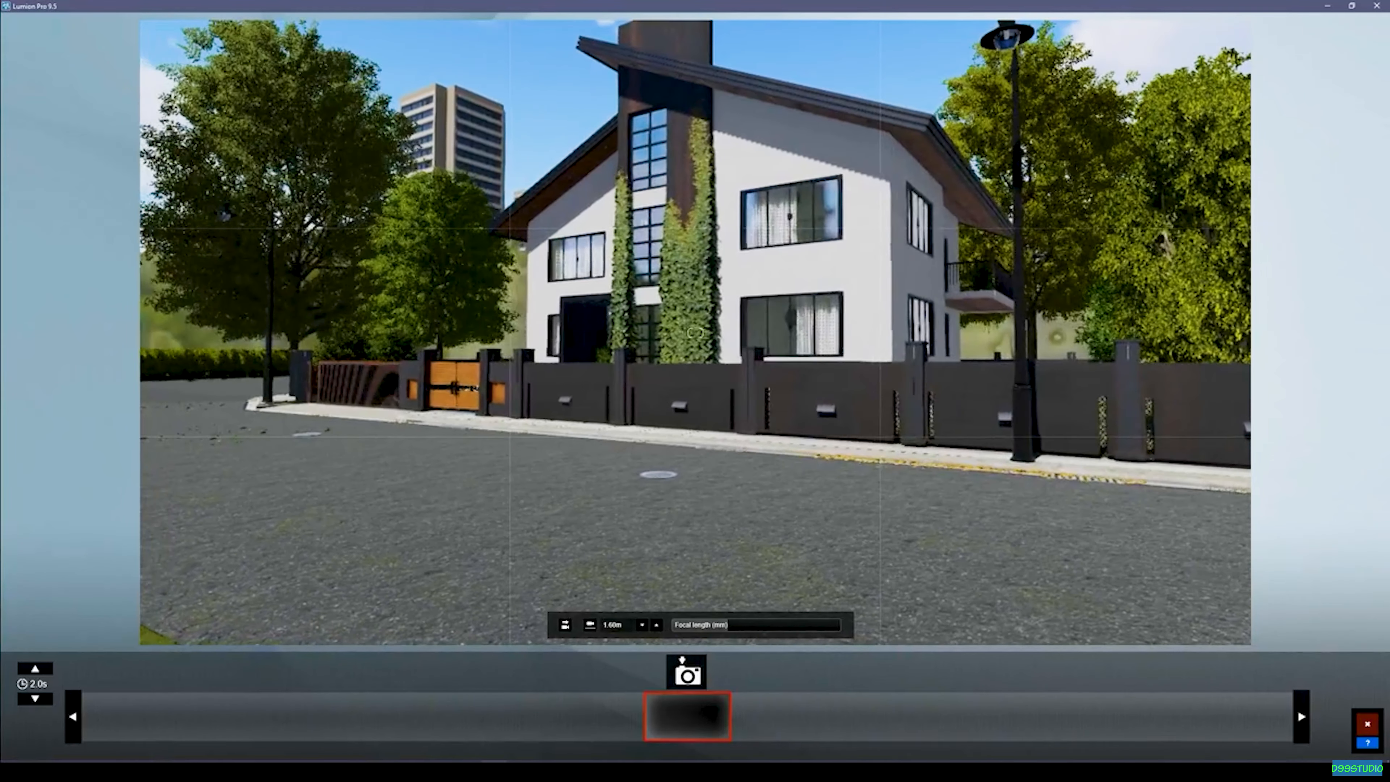
key("a")
key("a")
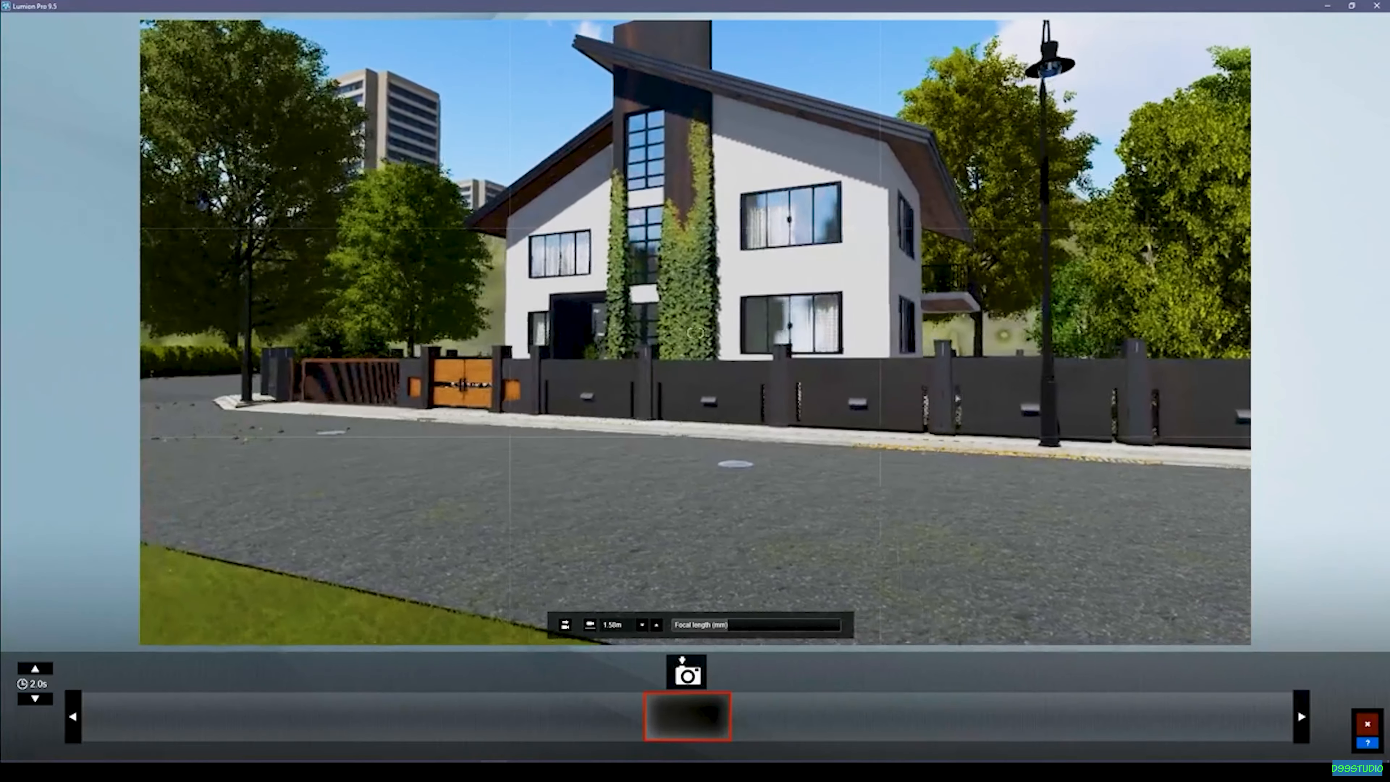
right_click_drag(748, 465, 754, 464)
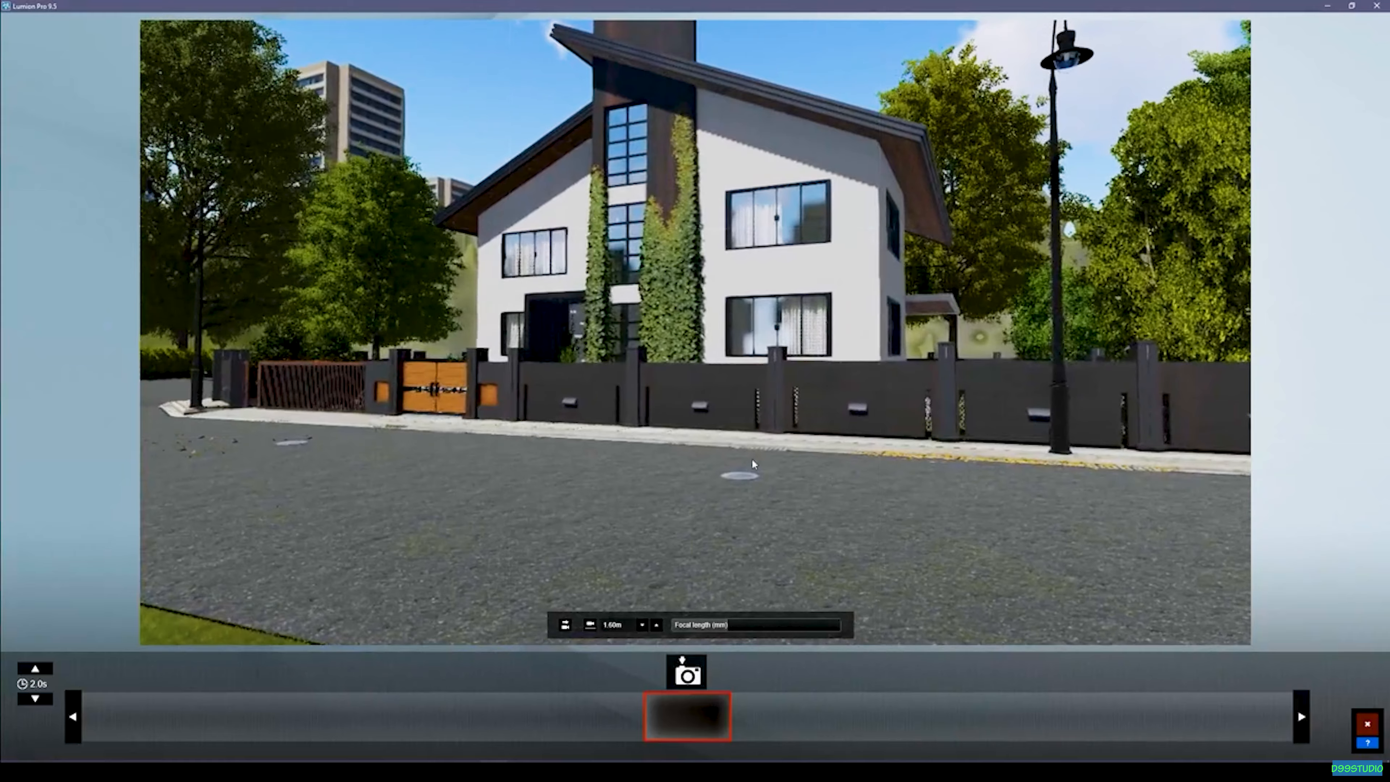
right_click_drag(651, 580, 651, 551)
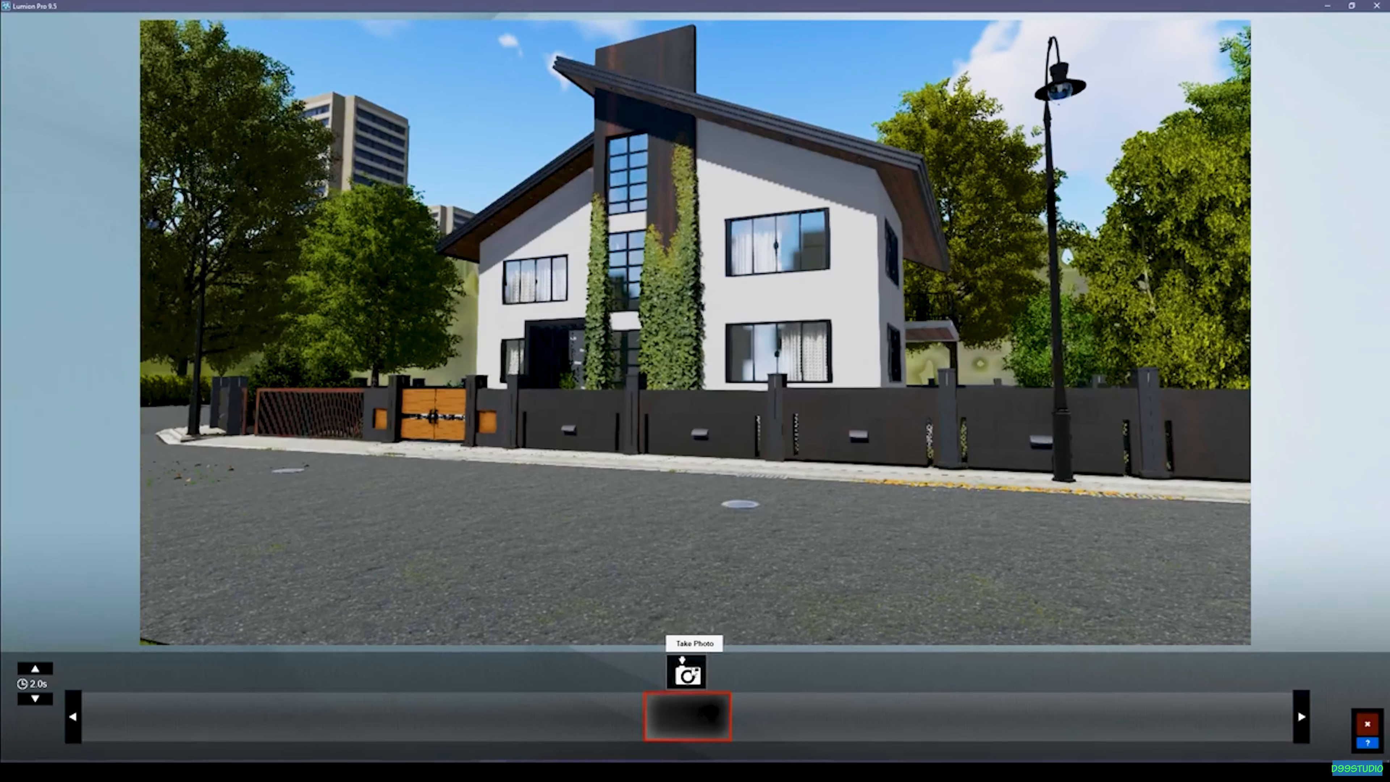
left_click(693, 670)
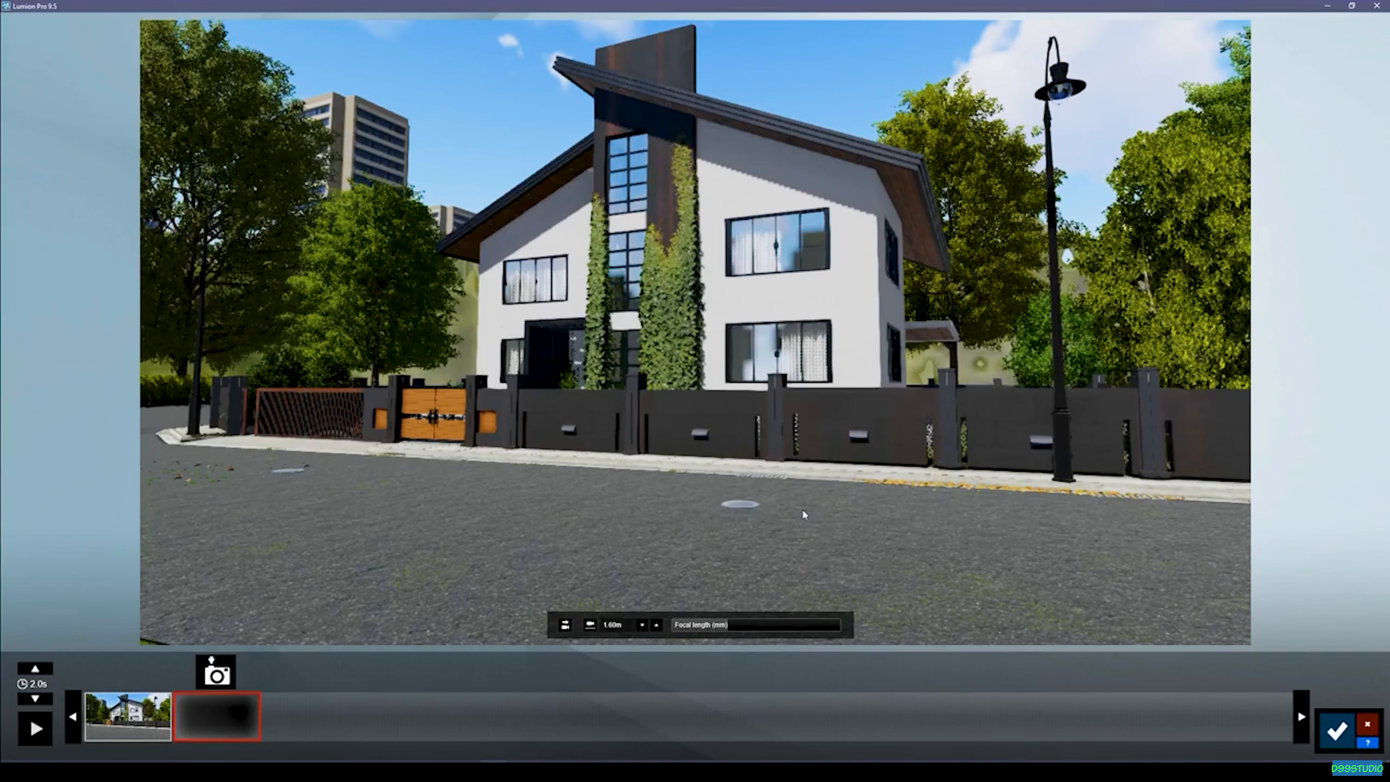
Move the camera sideways to the right along the street until the fence corner is in view and capture the second photo.
key("d")
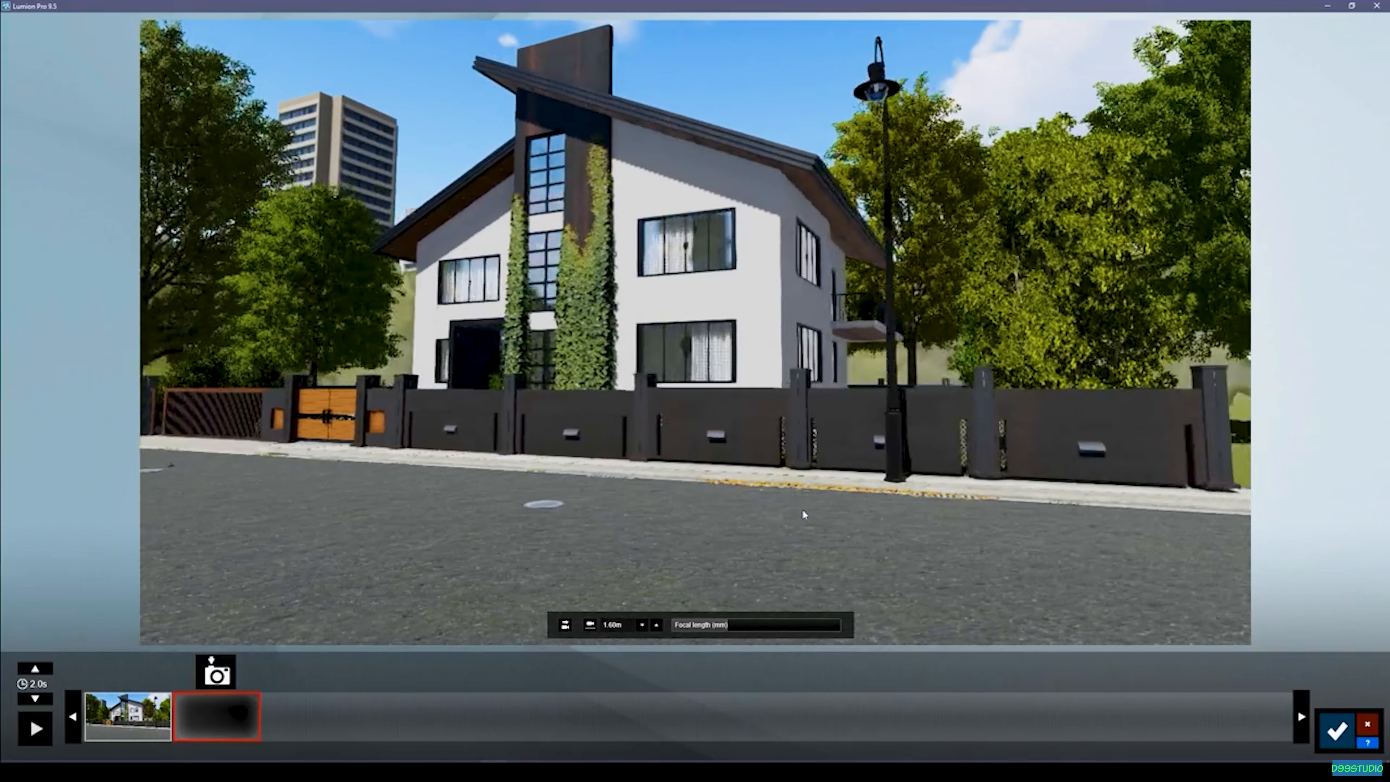
key("a")
key("d")
key("d")
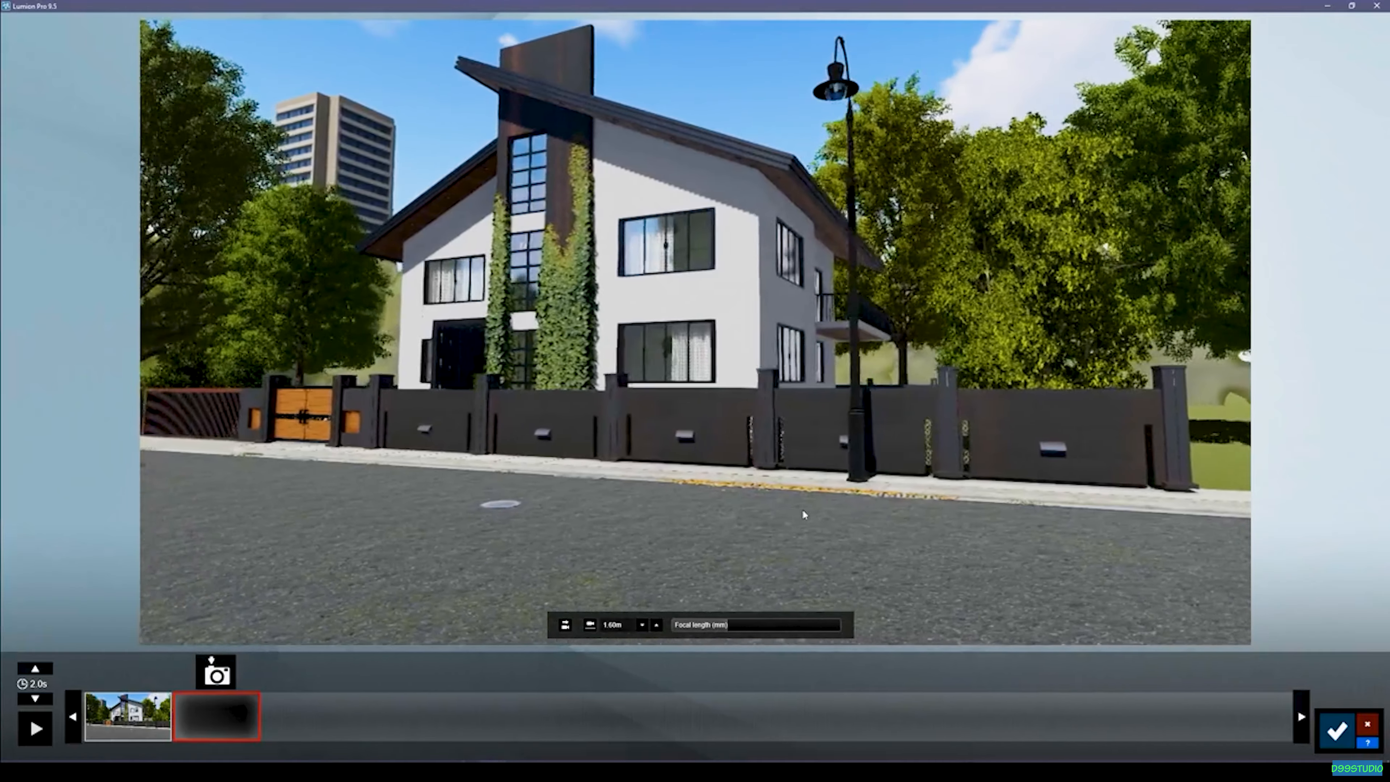
left_click(216, 671)
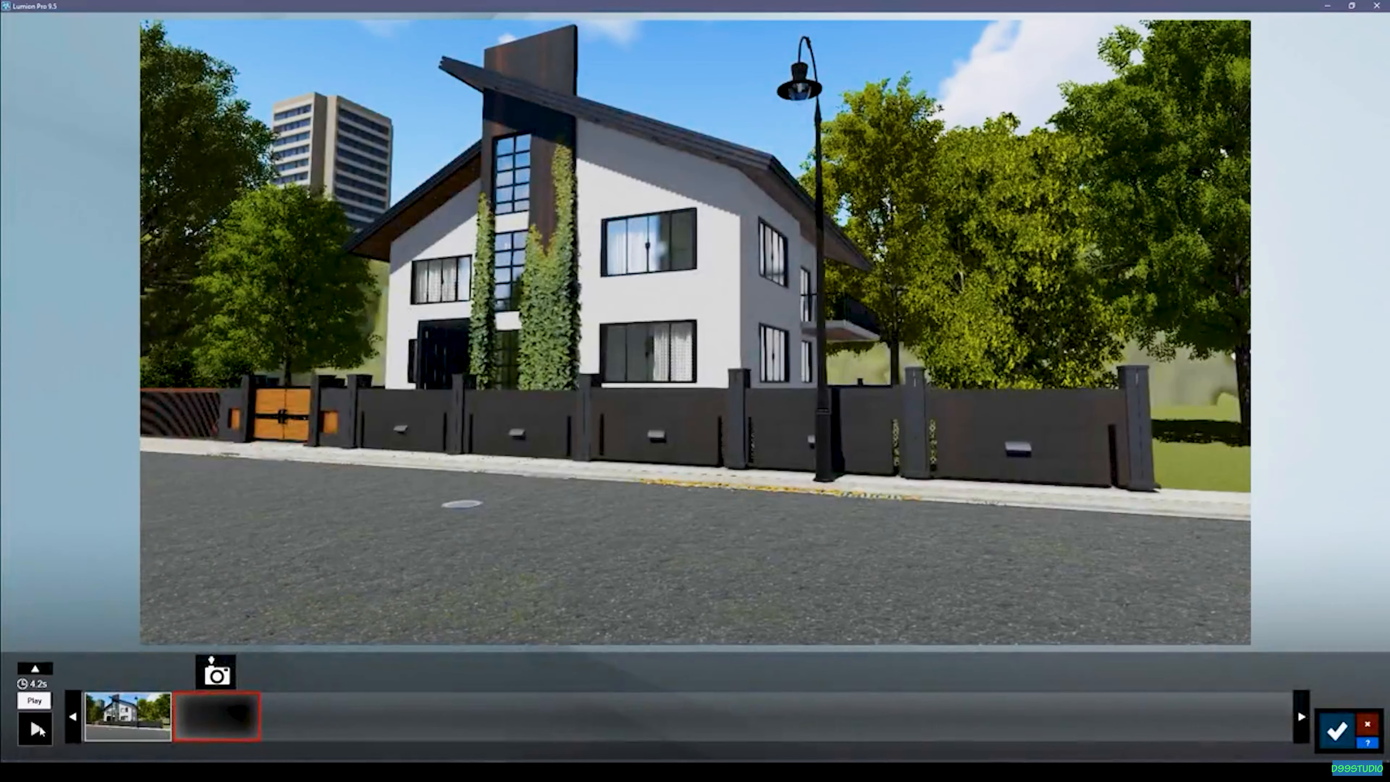
Preview the camera move and set the clip's duration to 6.7 s.
left_click(35, 728)
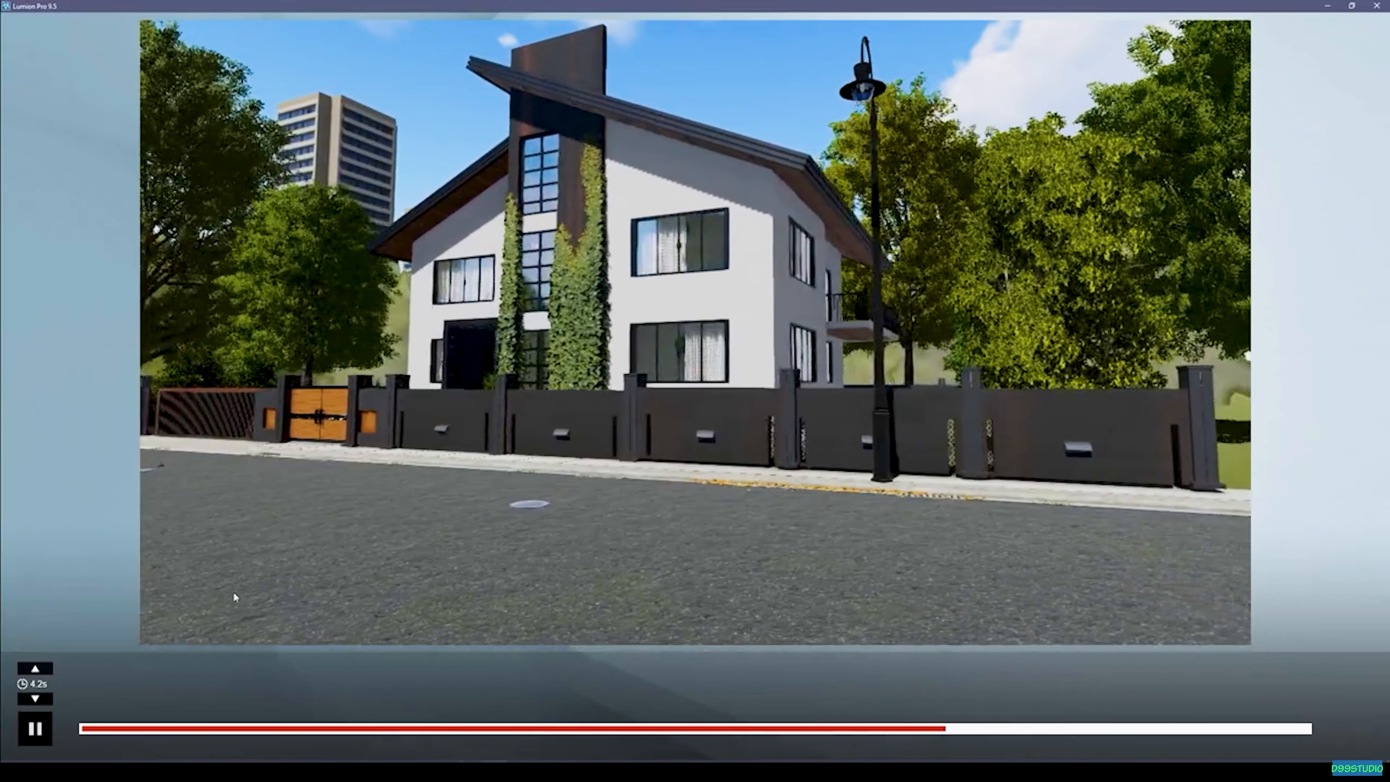
left_click(36, 729)
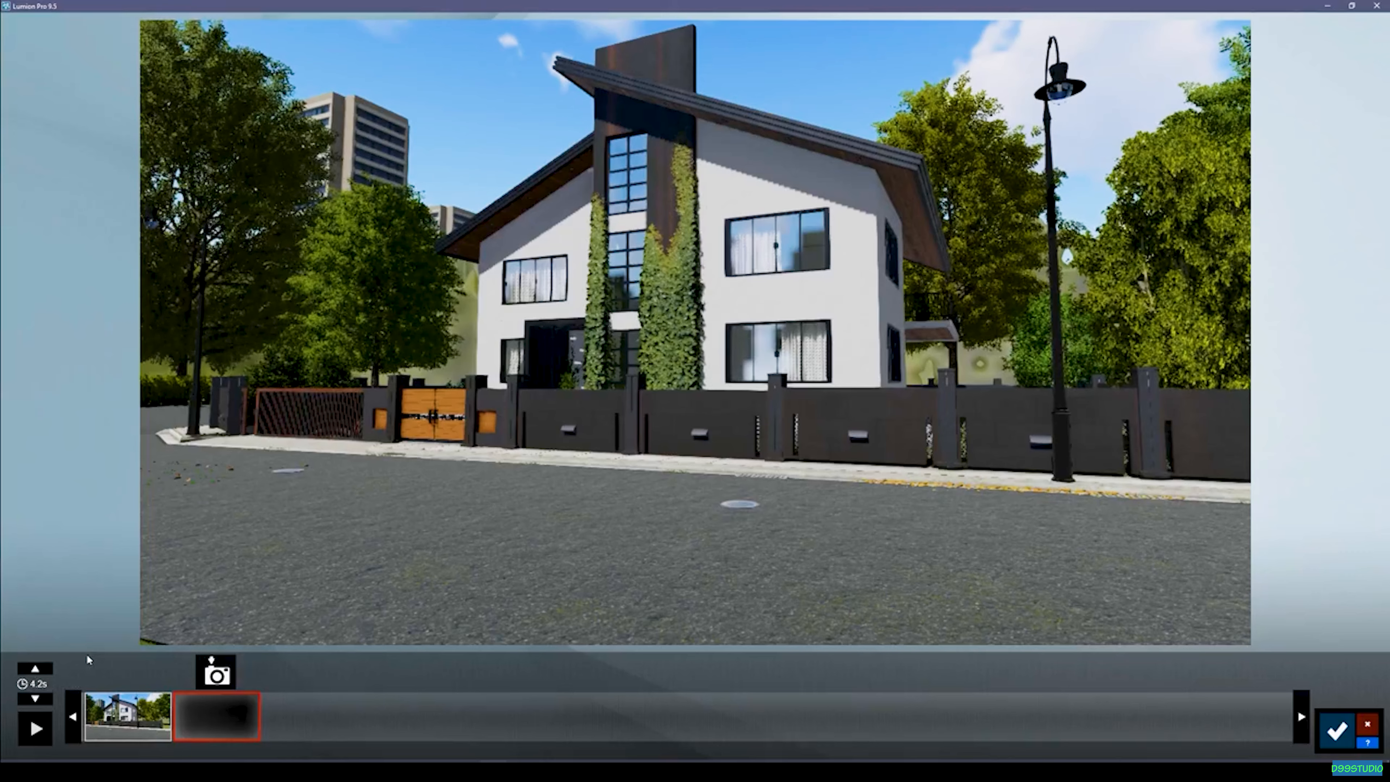
left_click(48, 669)
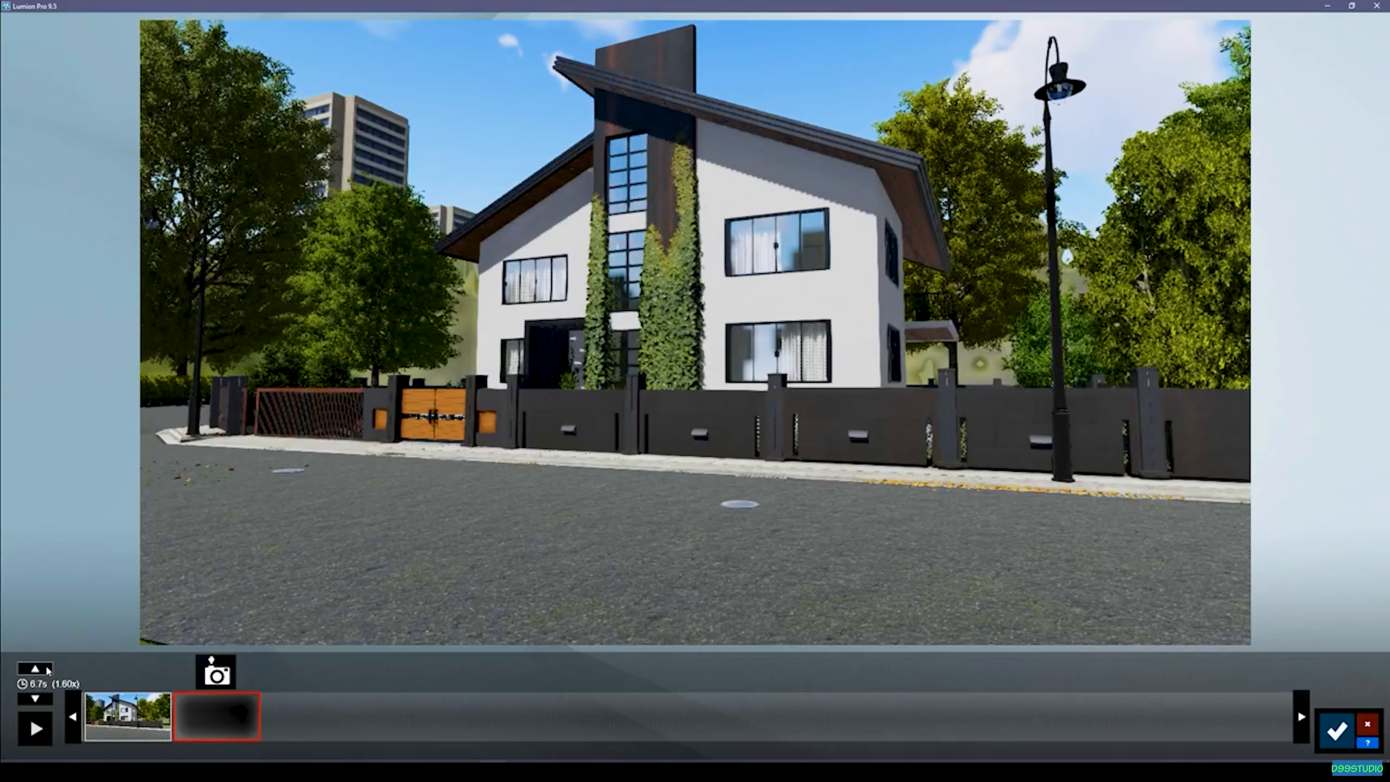
Play back the 6.7 s camera move to check its pace.
left_click(37, 726)
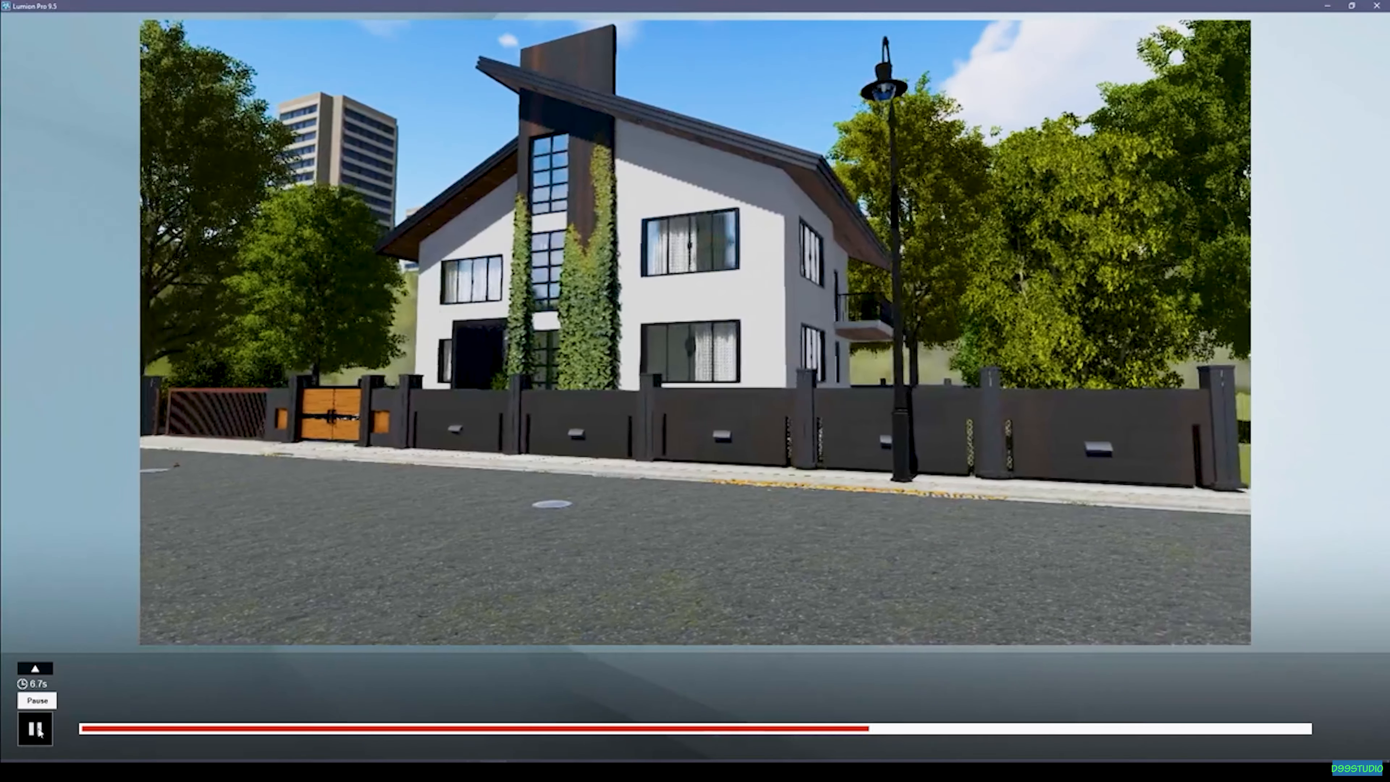
left_click(35, 729)
left_click(36, 730)
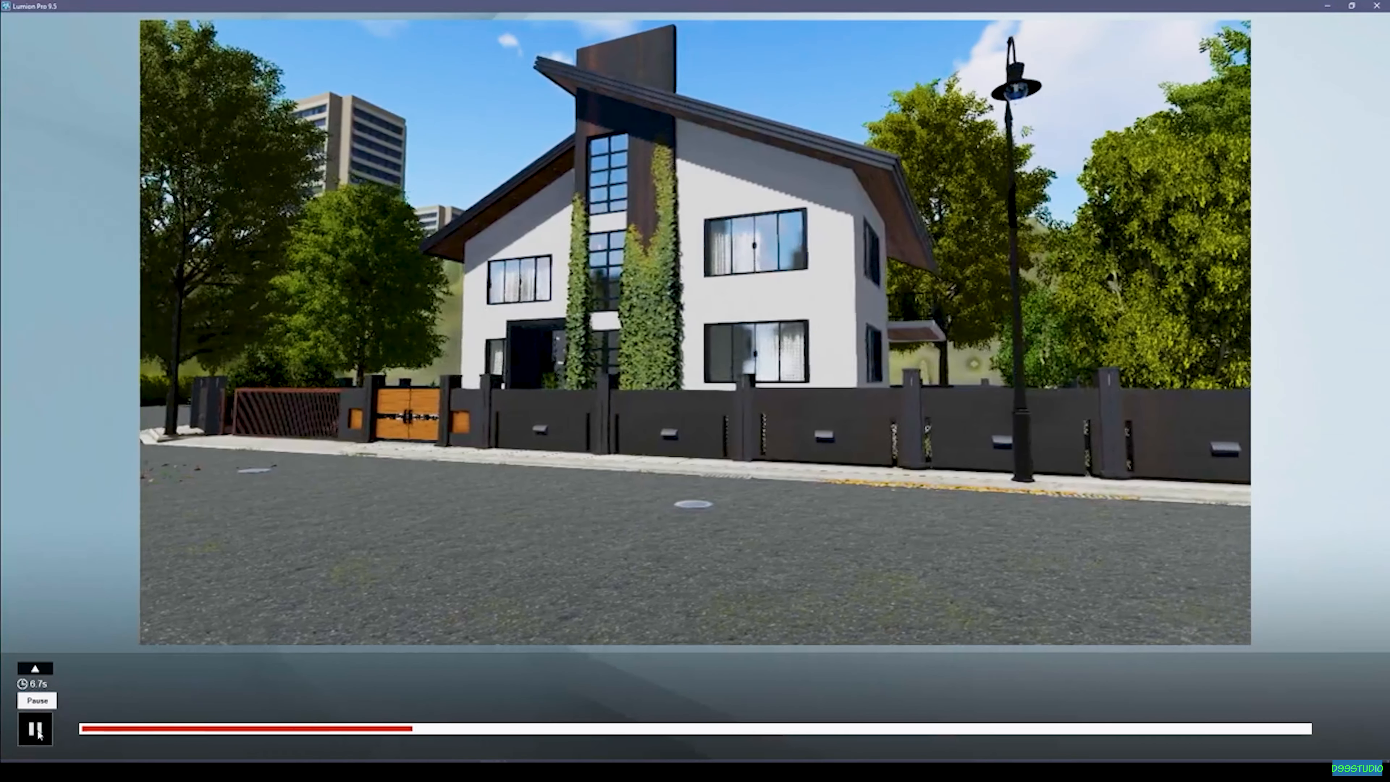
left_click(36, 729)
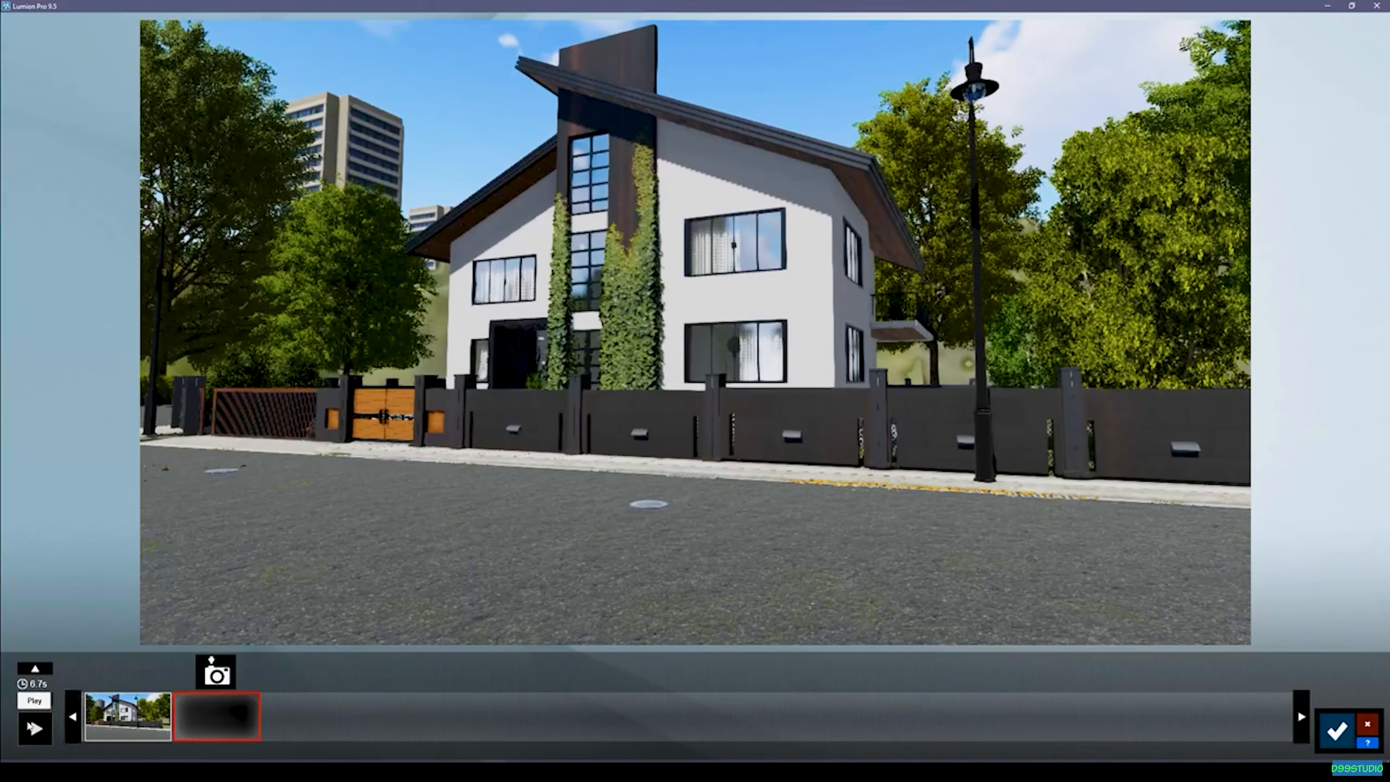
left_click(33, 728)
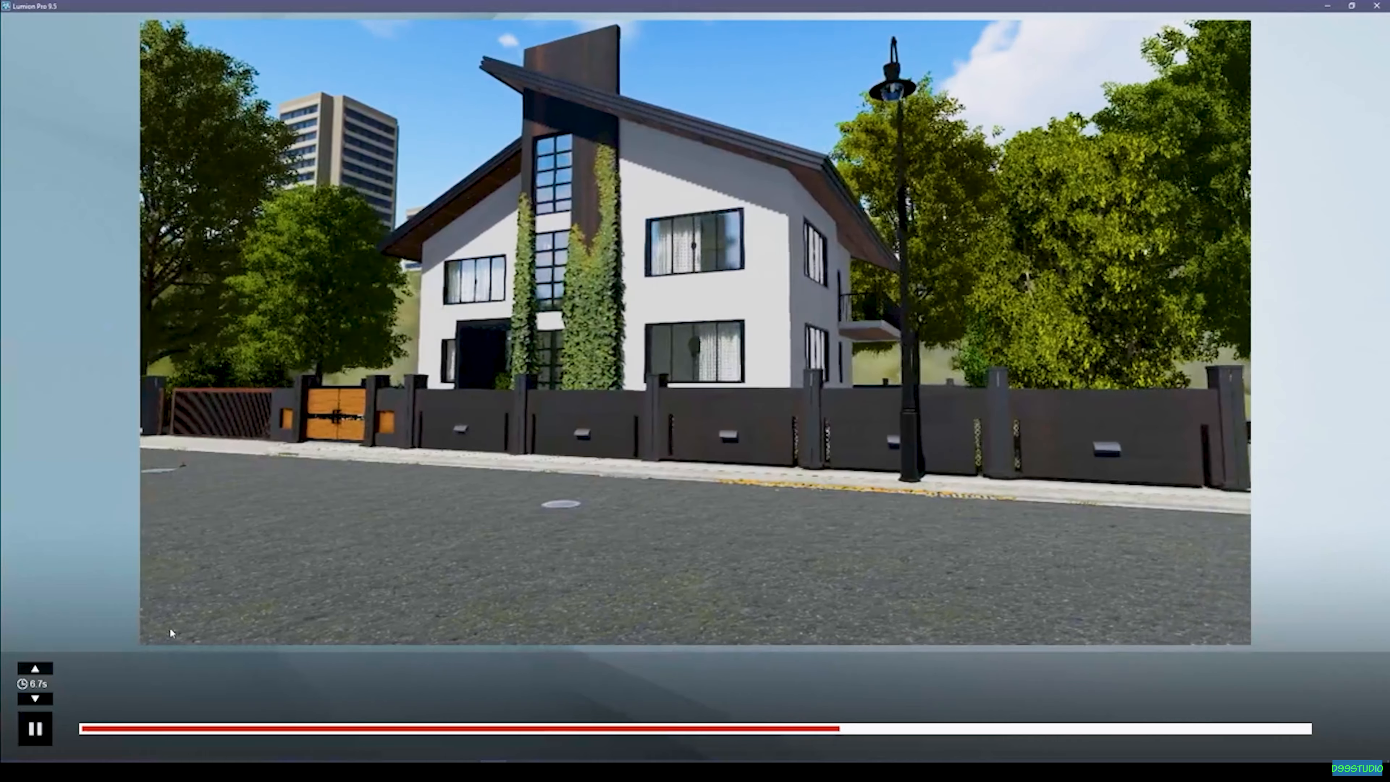
left_click(49, 723)
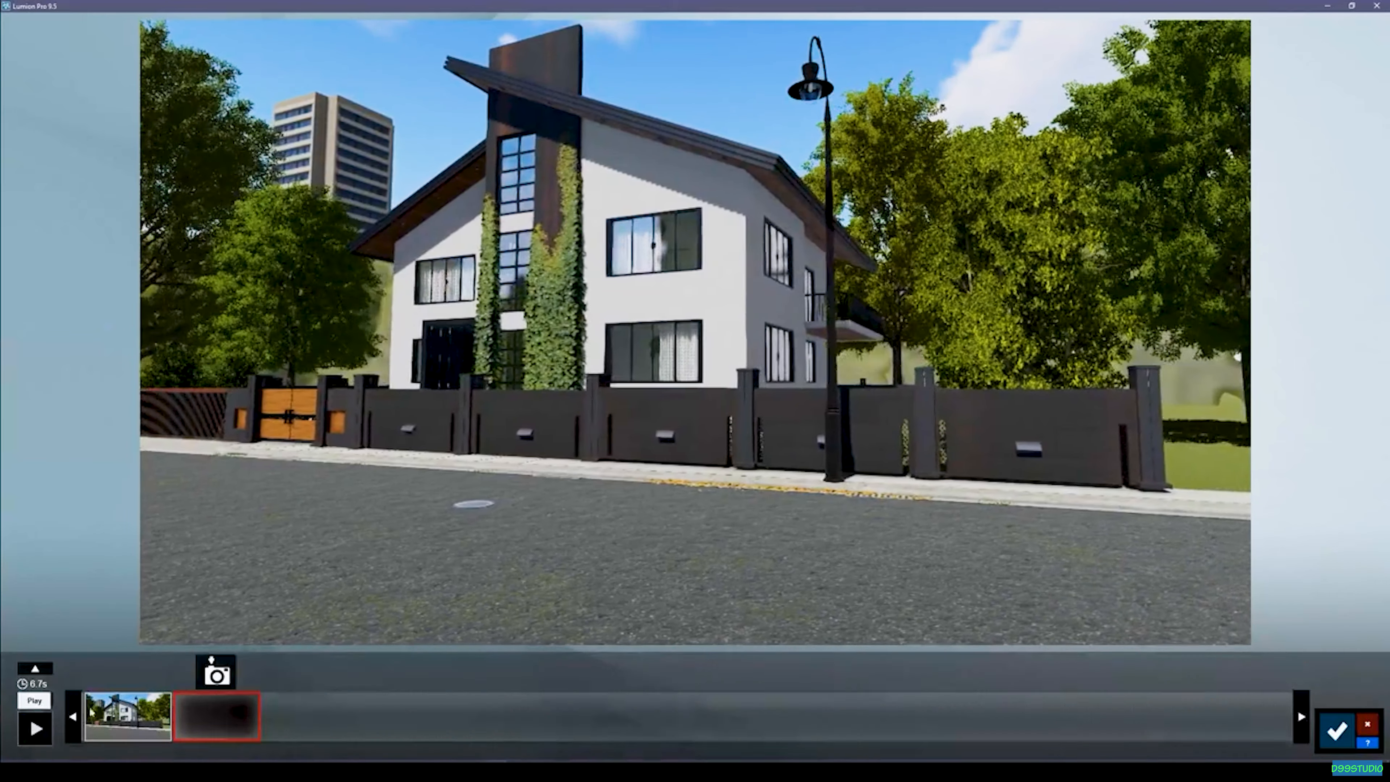
Spread out the photos on the clip timeline and insert a new photo between the first and the last one.
left_click(73, 721)
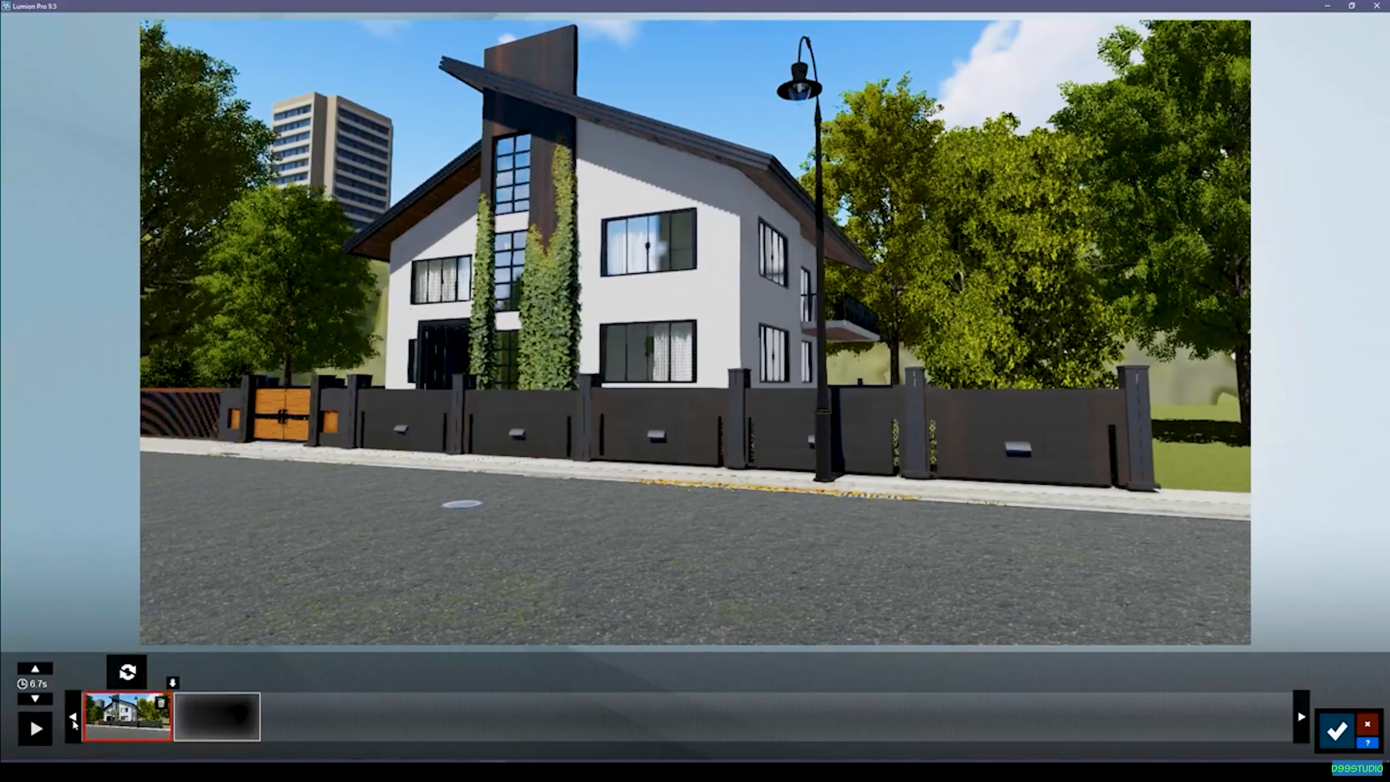
left_click(75, 723)
left_click(118, 716)
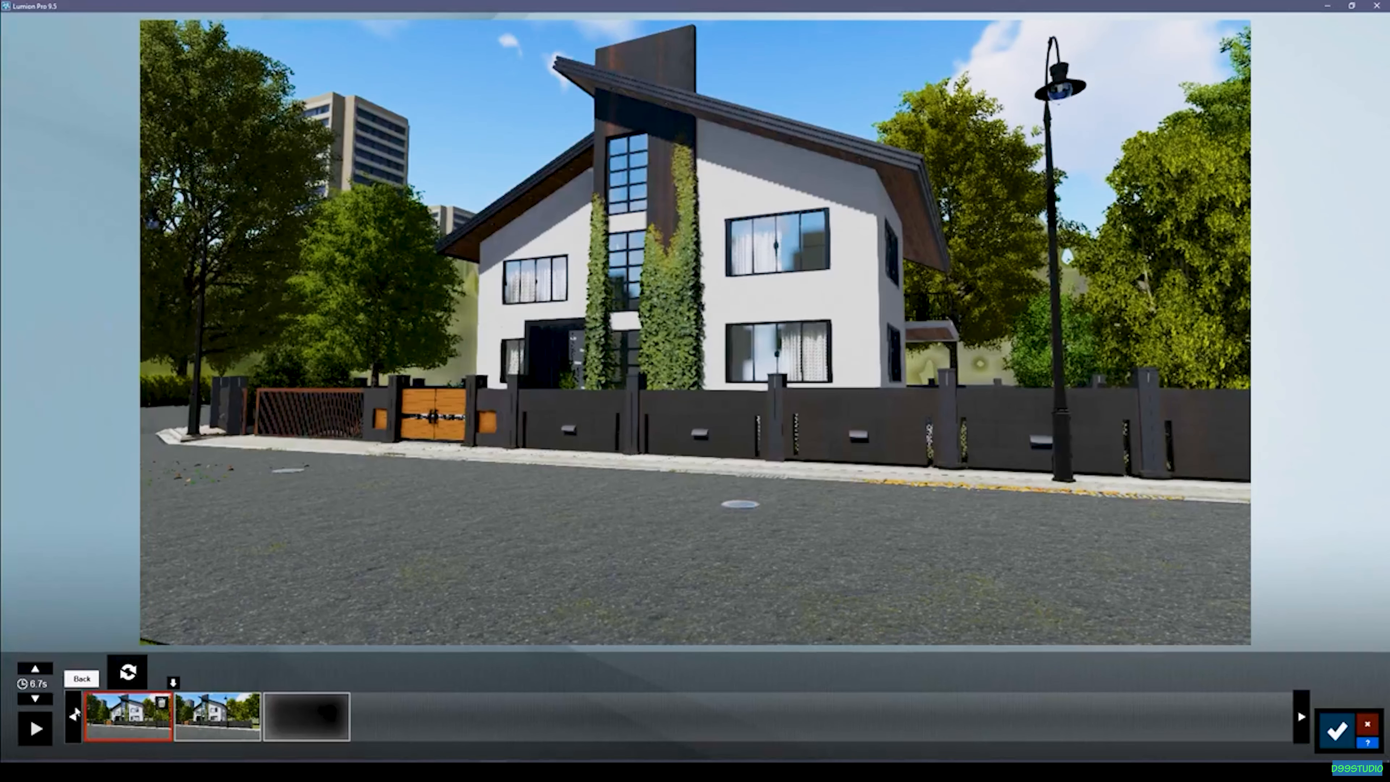
left_click(74, 714)
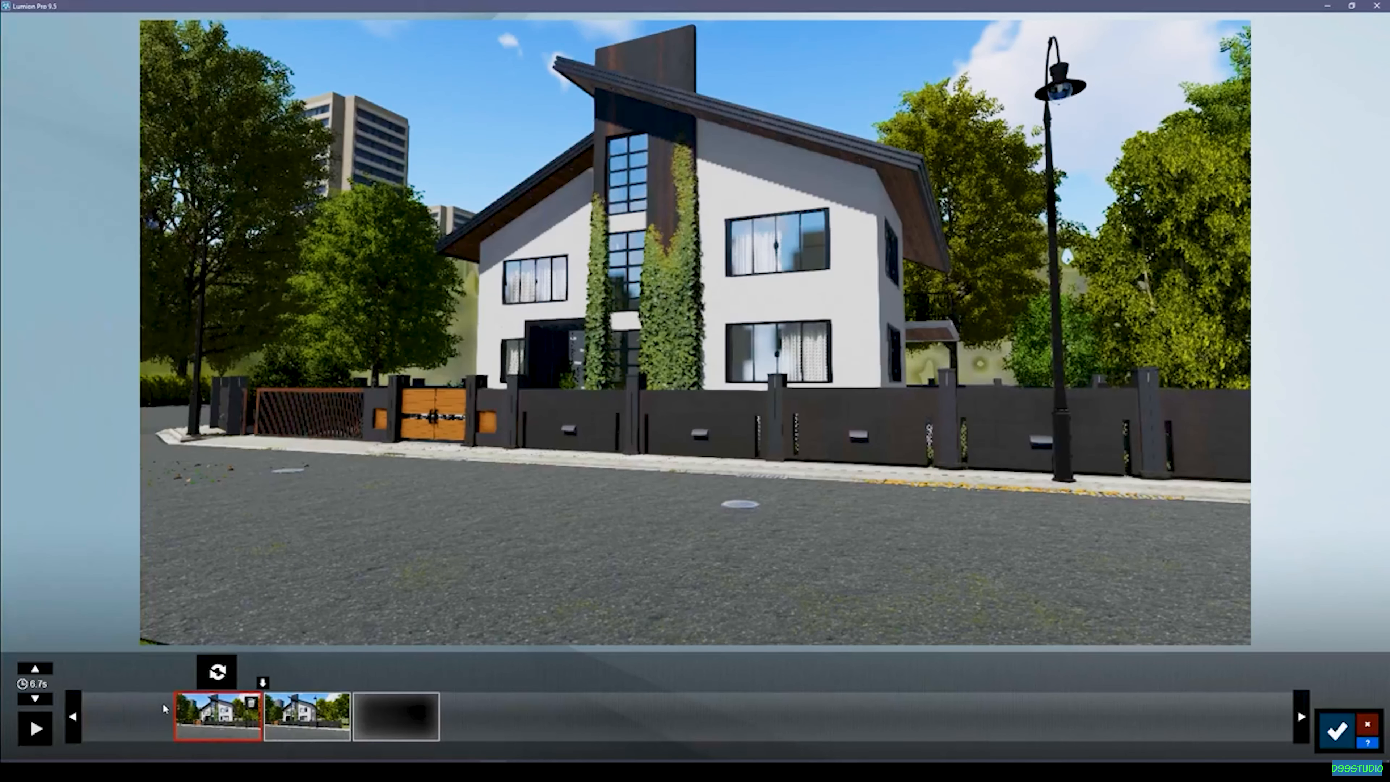
left_click(218, 672)
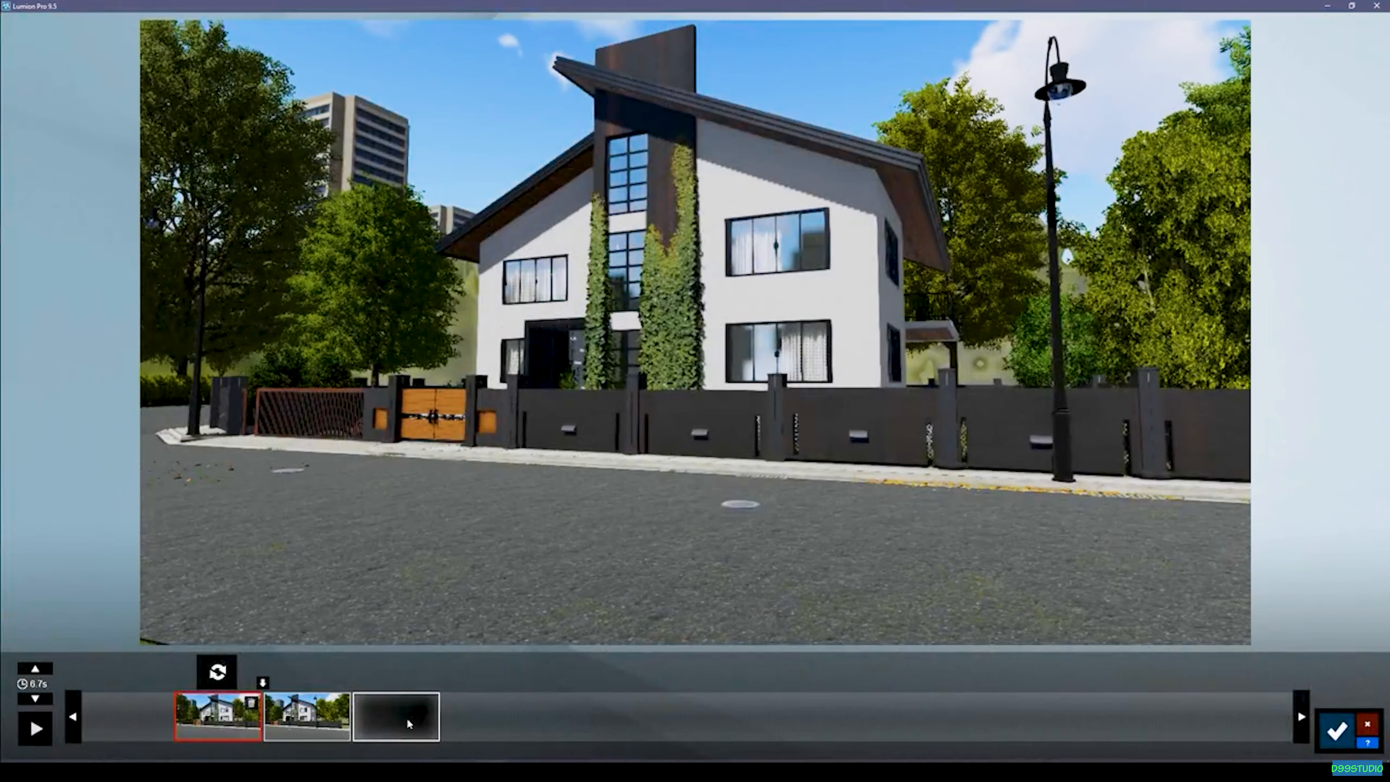
left_click_drag(245, 720, 434, 718)
left_click(305, 717)
left_click(309, 717)
left_click(406, 671)
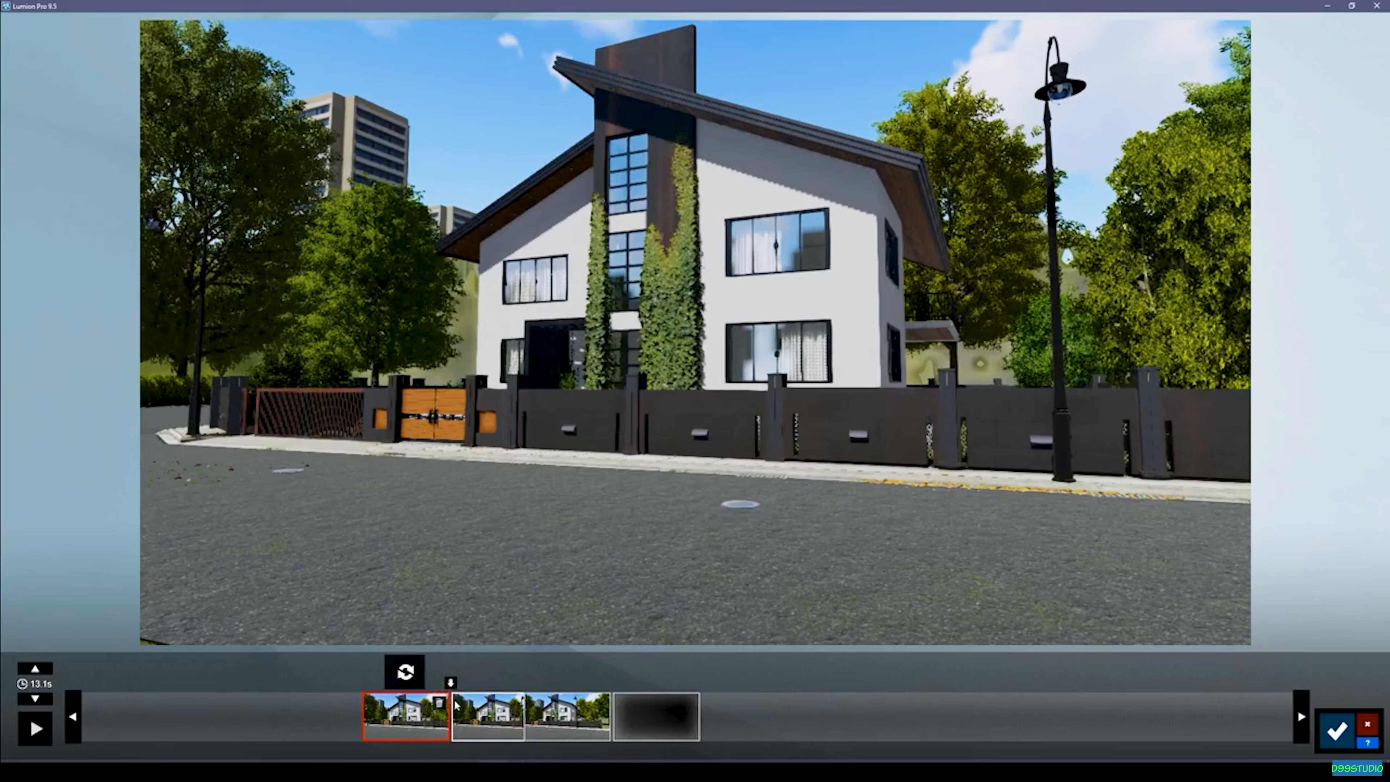
left_click(492, 712)
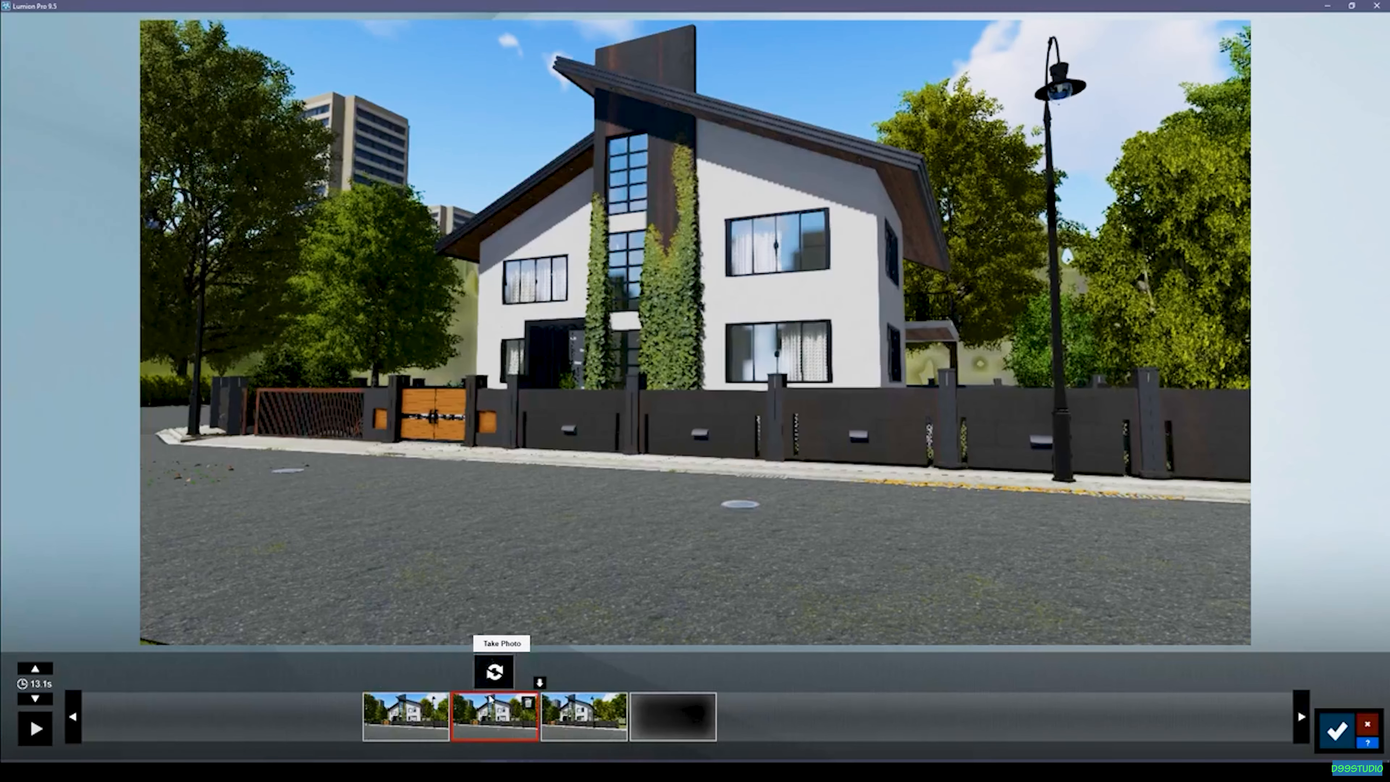
Try to shift the first photo's camera further left along the street, toward the driveway gate.
left_click(410, 727)
left_click(489, 700)
left_click(413, 708)
key("a")
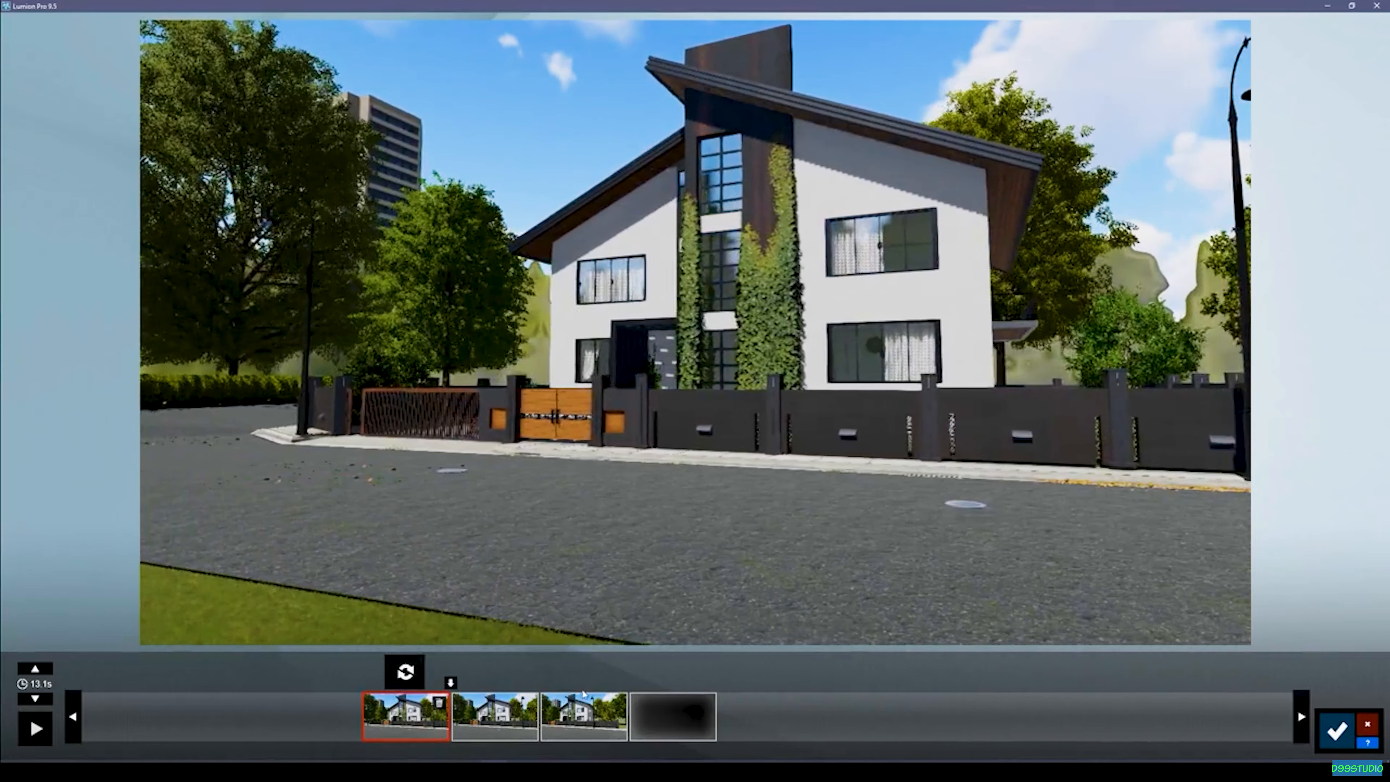
Insert a new photo after the last one, with the camera further right along the street past the fence corner.
left_click(584, 718)
left_click(629, 686)
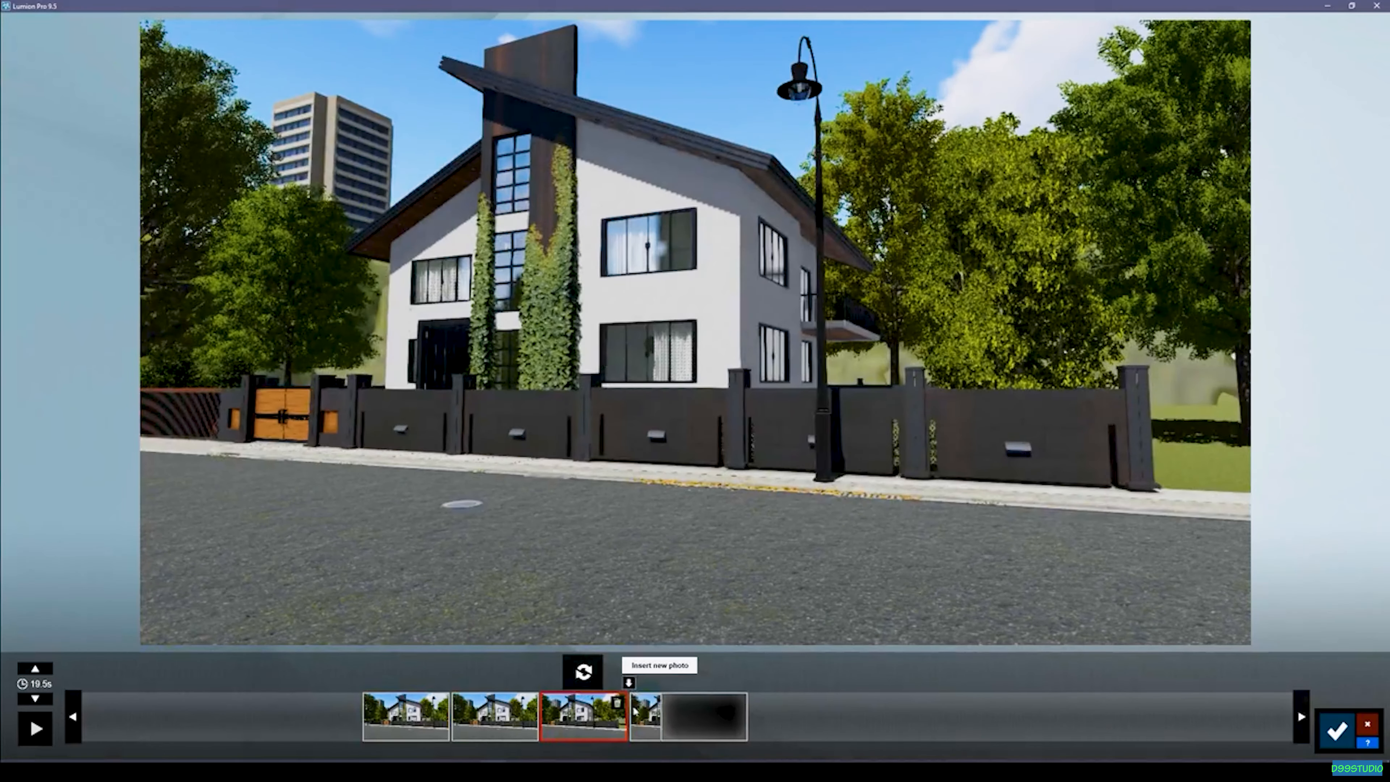
key("d")
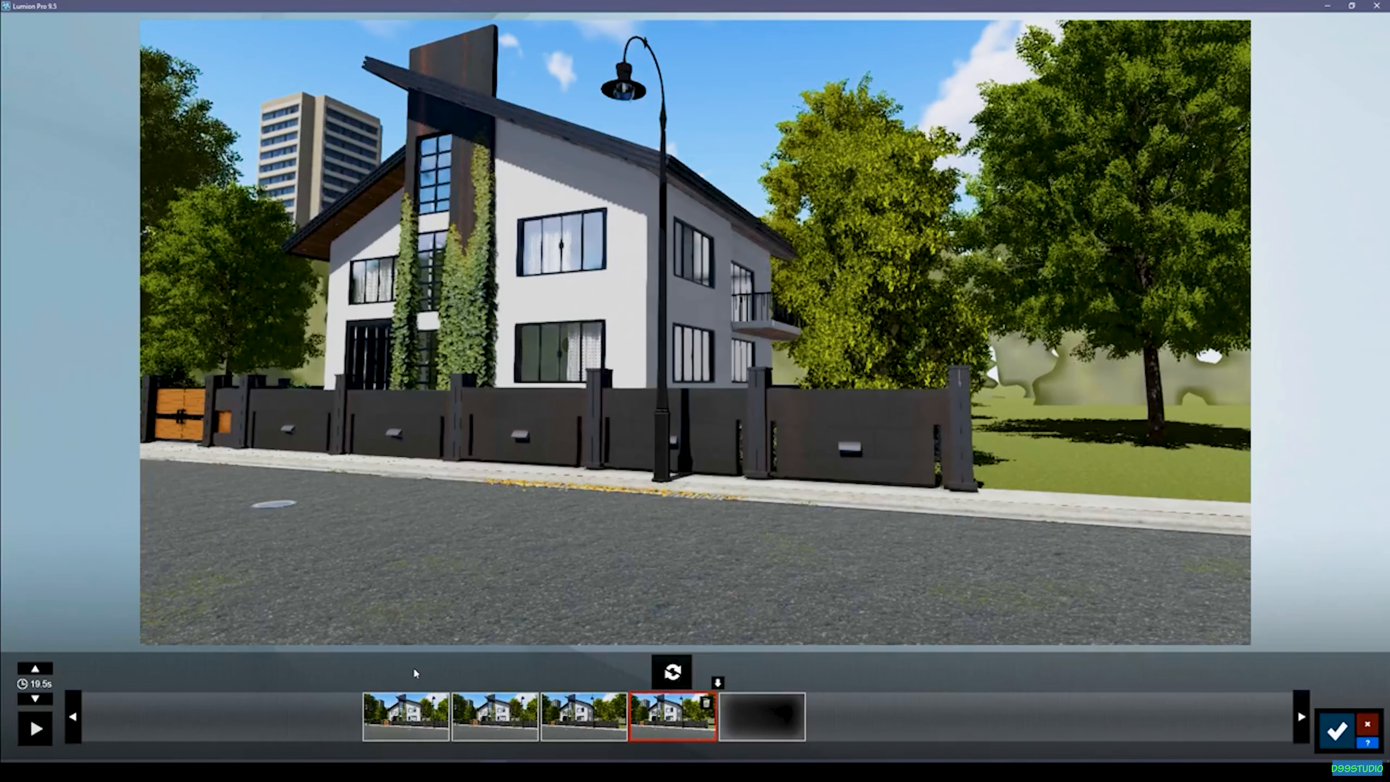
Set the clip's duration to 7.1 s and preview the camera move.
left_click(36, 699)
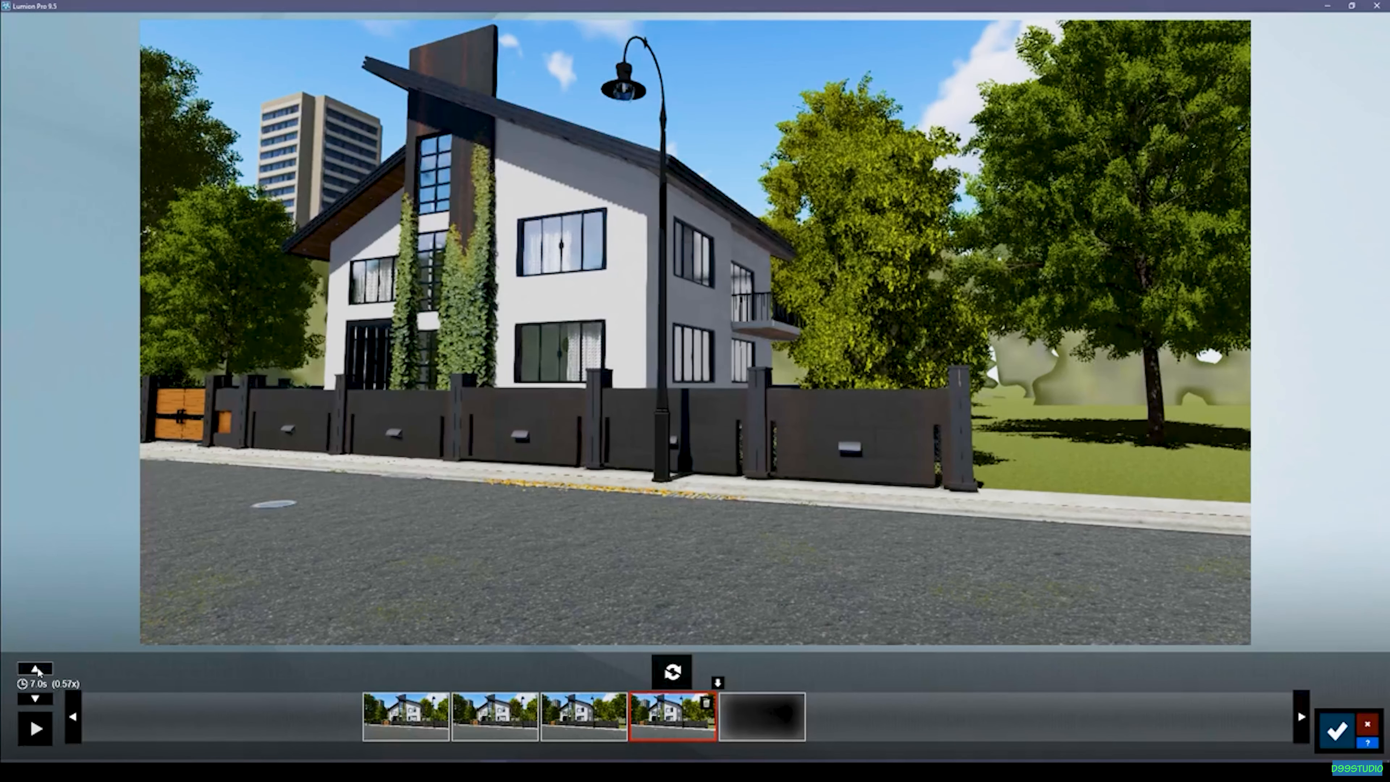
left_click(36, 667)
left_click(40, 729)
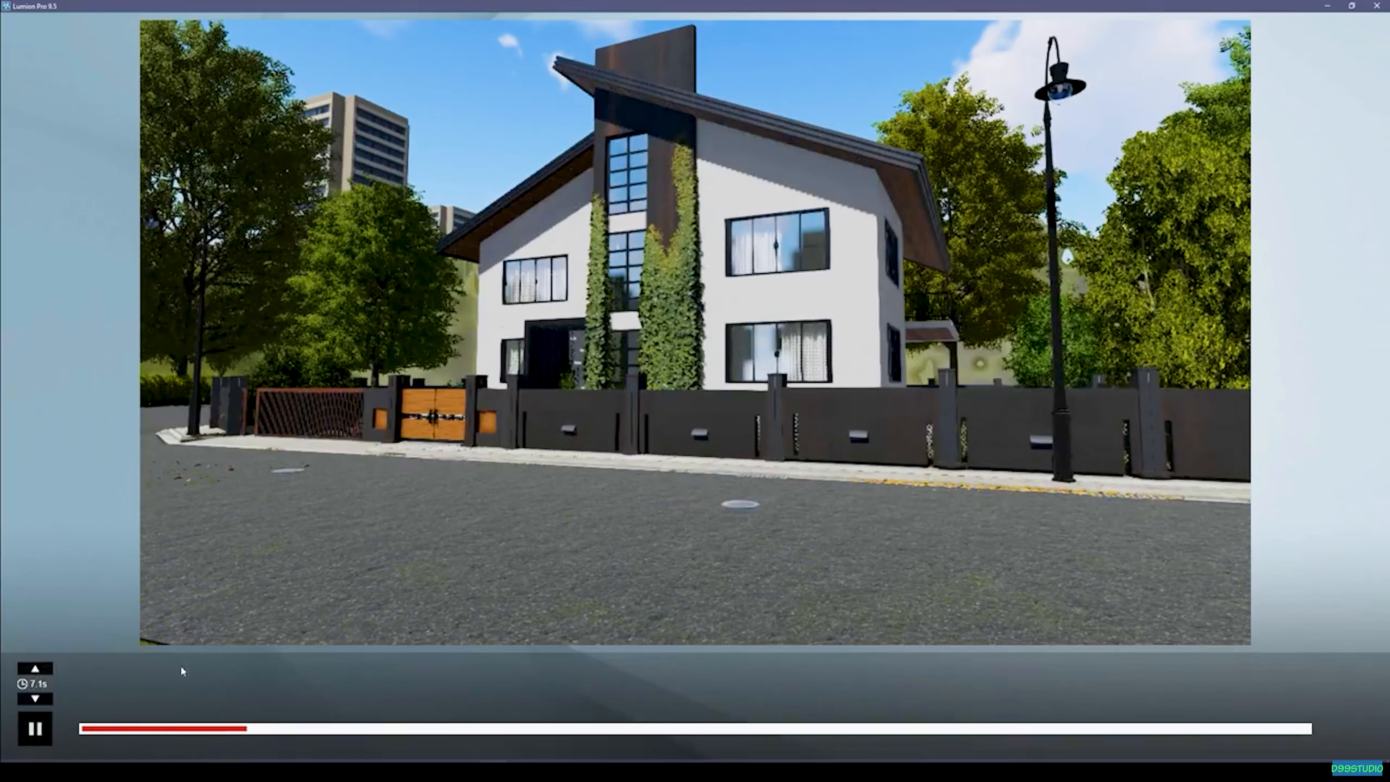
left_click(51, 722)
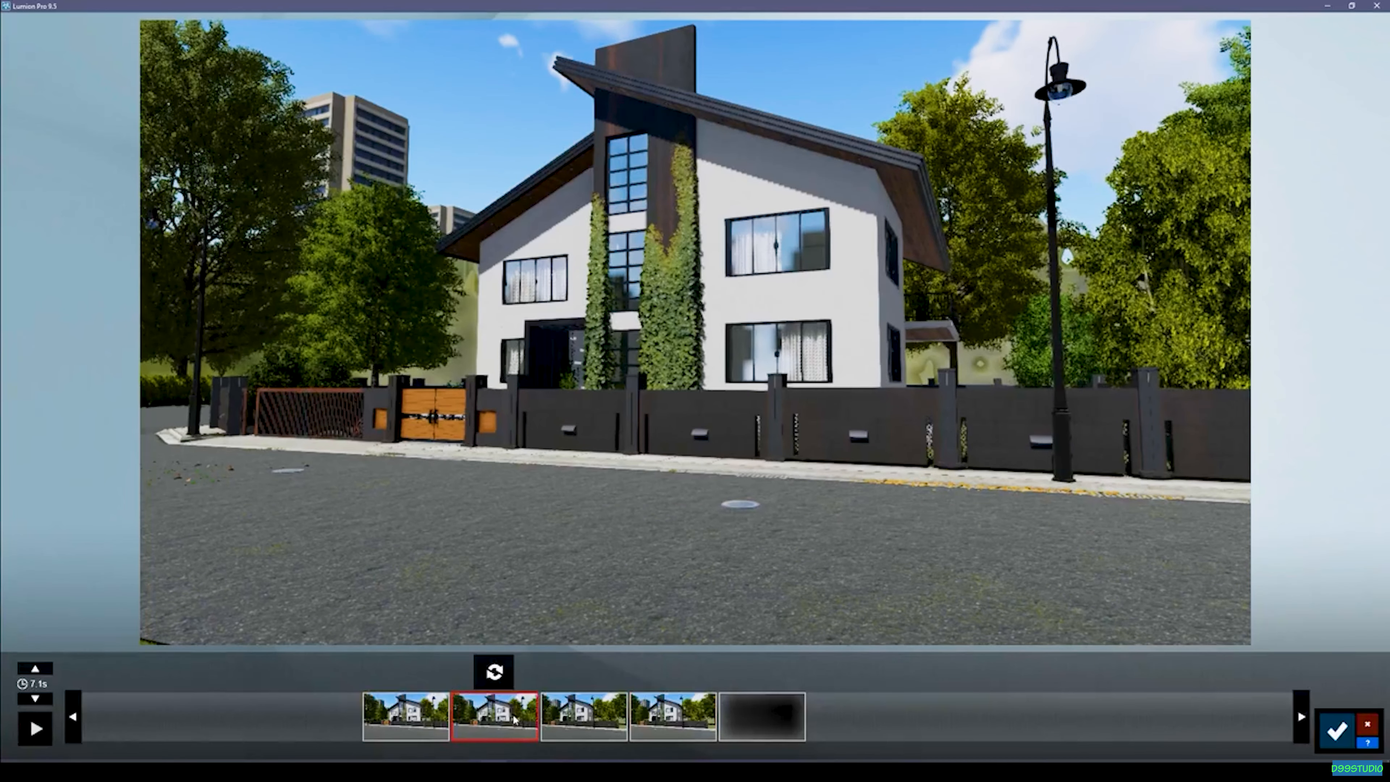
Move the first photo's camera further left along the street until the near grass verge enters the view, and update that photo.
left_click(560, 719)
left_click(512, 721)
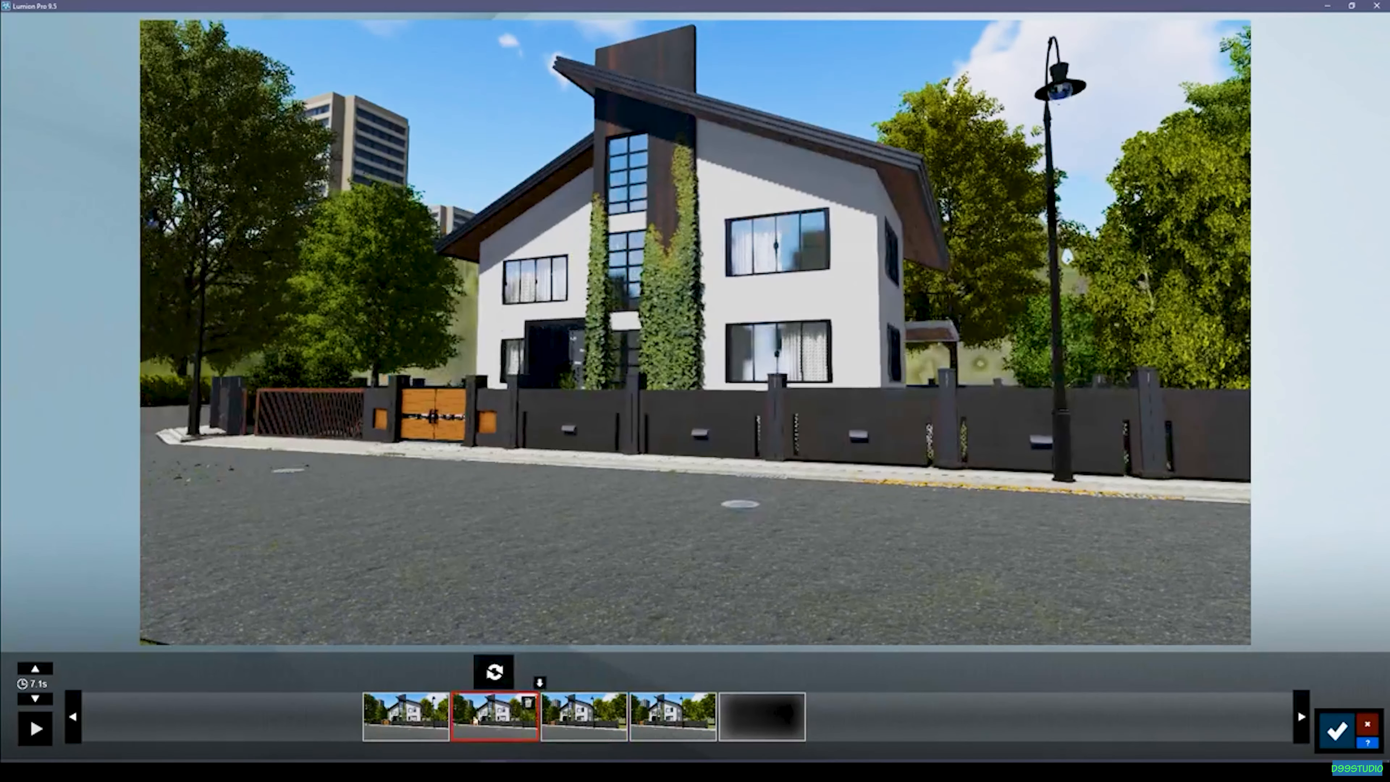
left_click(437, 723)
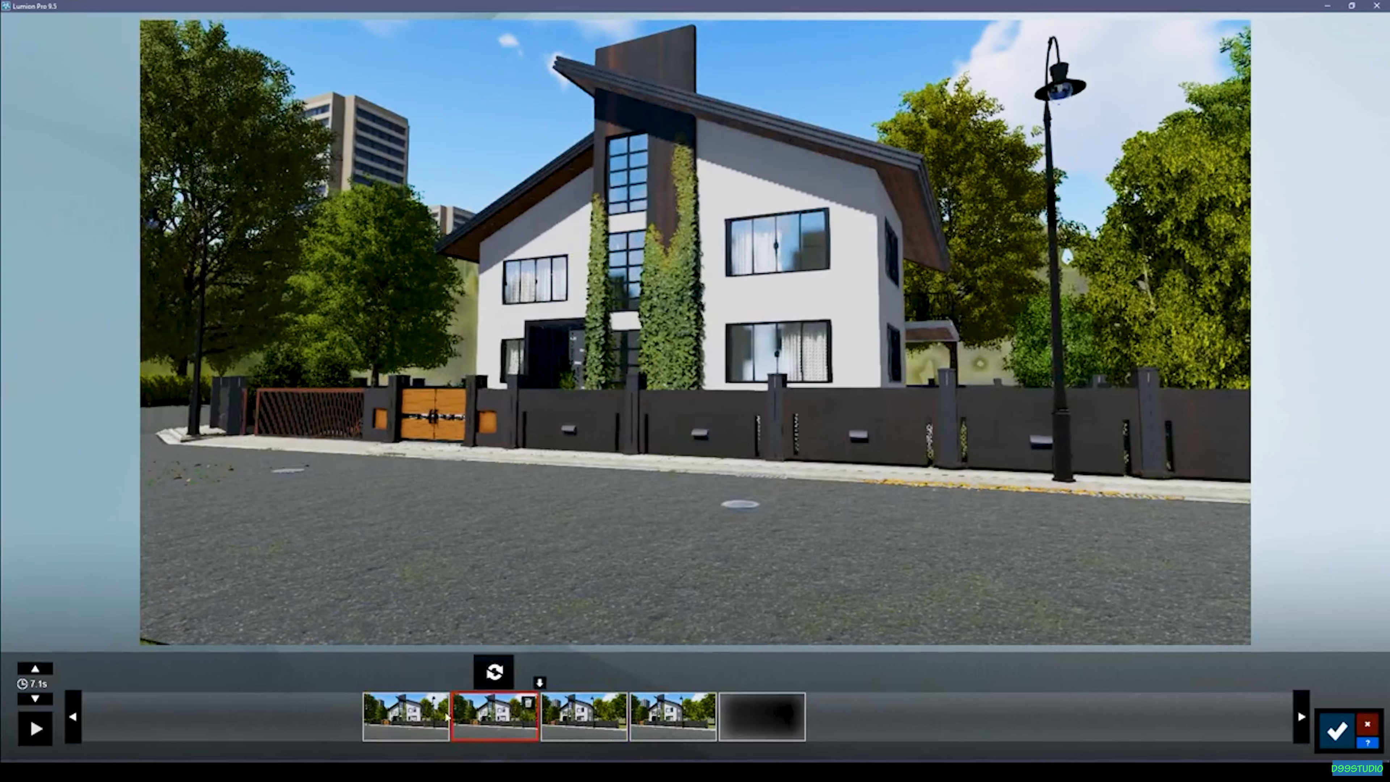
key("a")
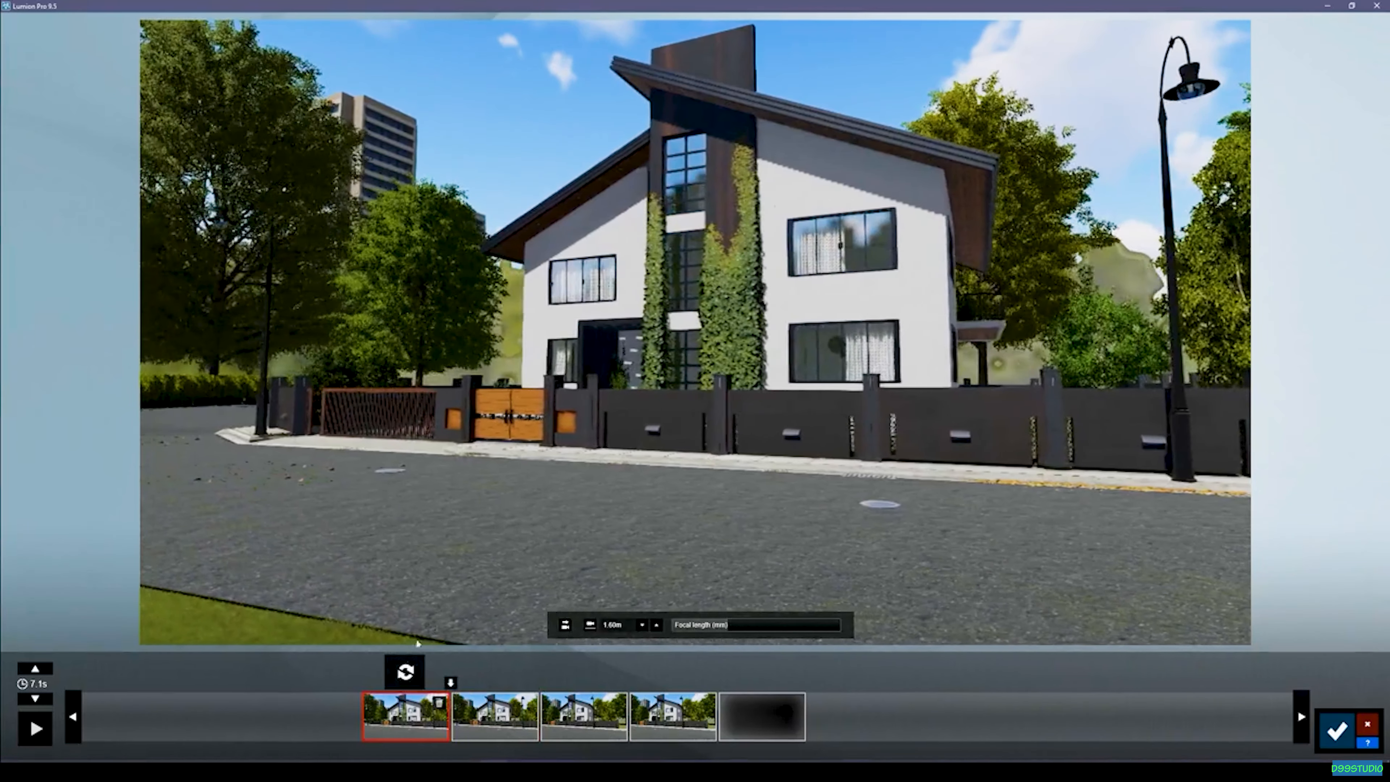
left_click(405, 673)
Move the last photo's camera further right along the street, showing more lawn beyond the fence corner, and update that photo.
left_click(658, 724)
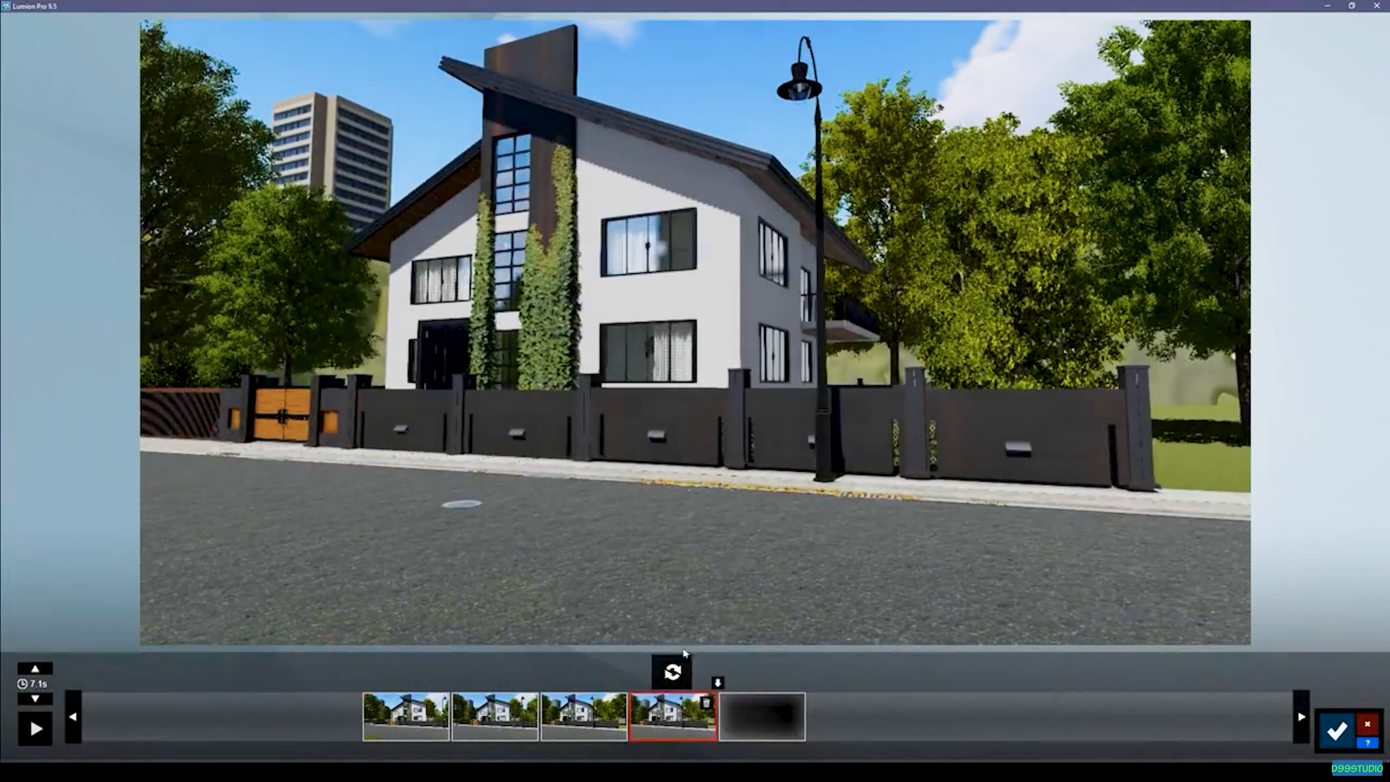
left_click(590, 724)
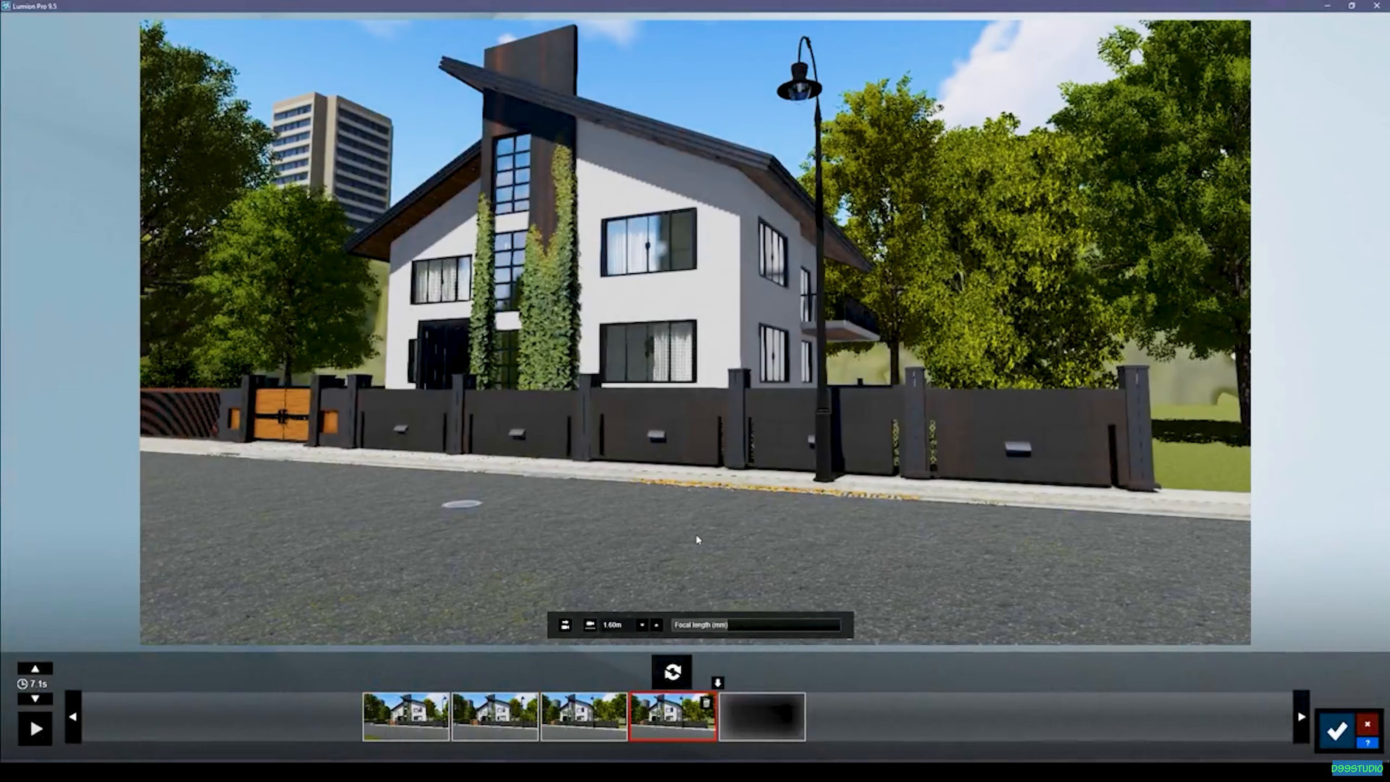
key("d")
left_click(672, 671)
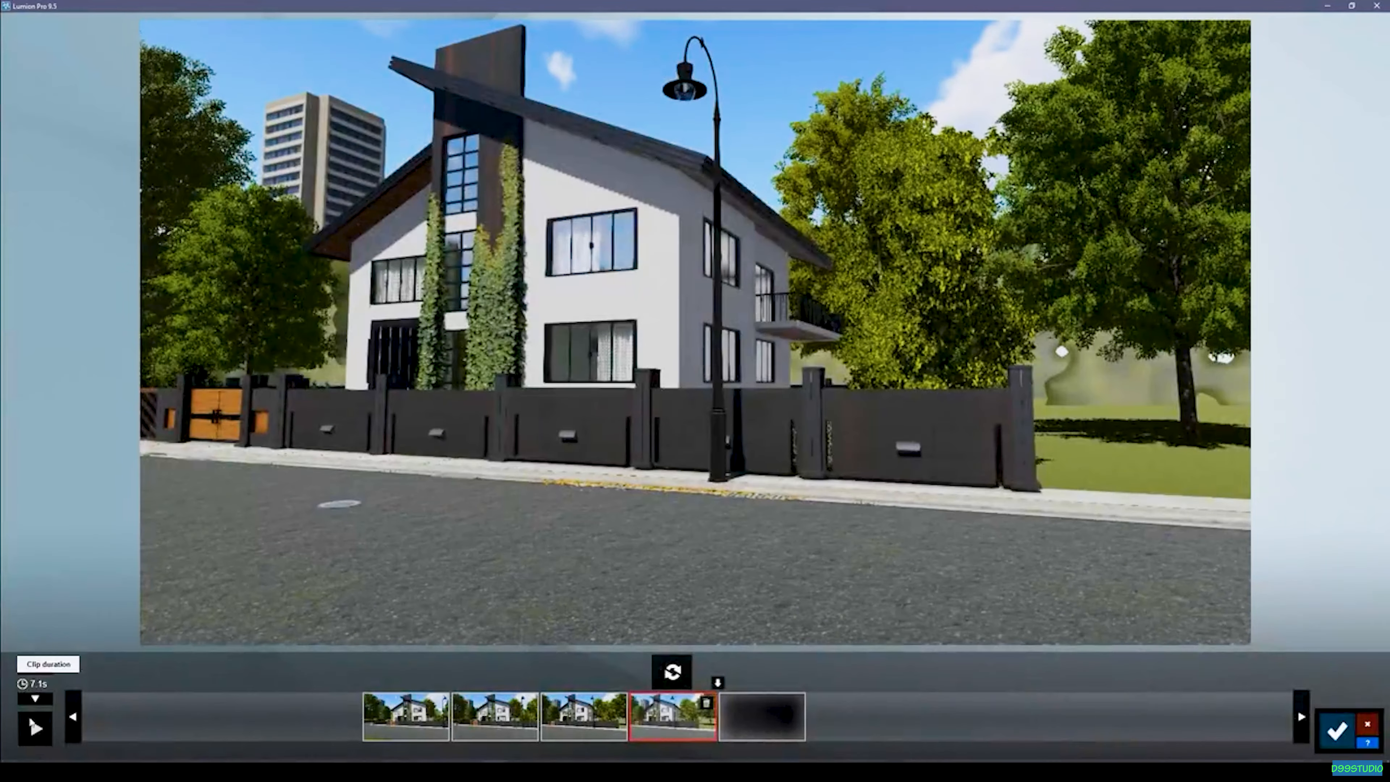
Preview the clip's sideways camera move with the updated first and last photos.
left_click(33, 726)
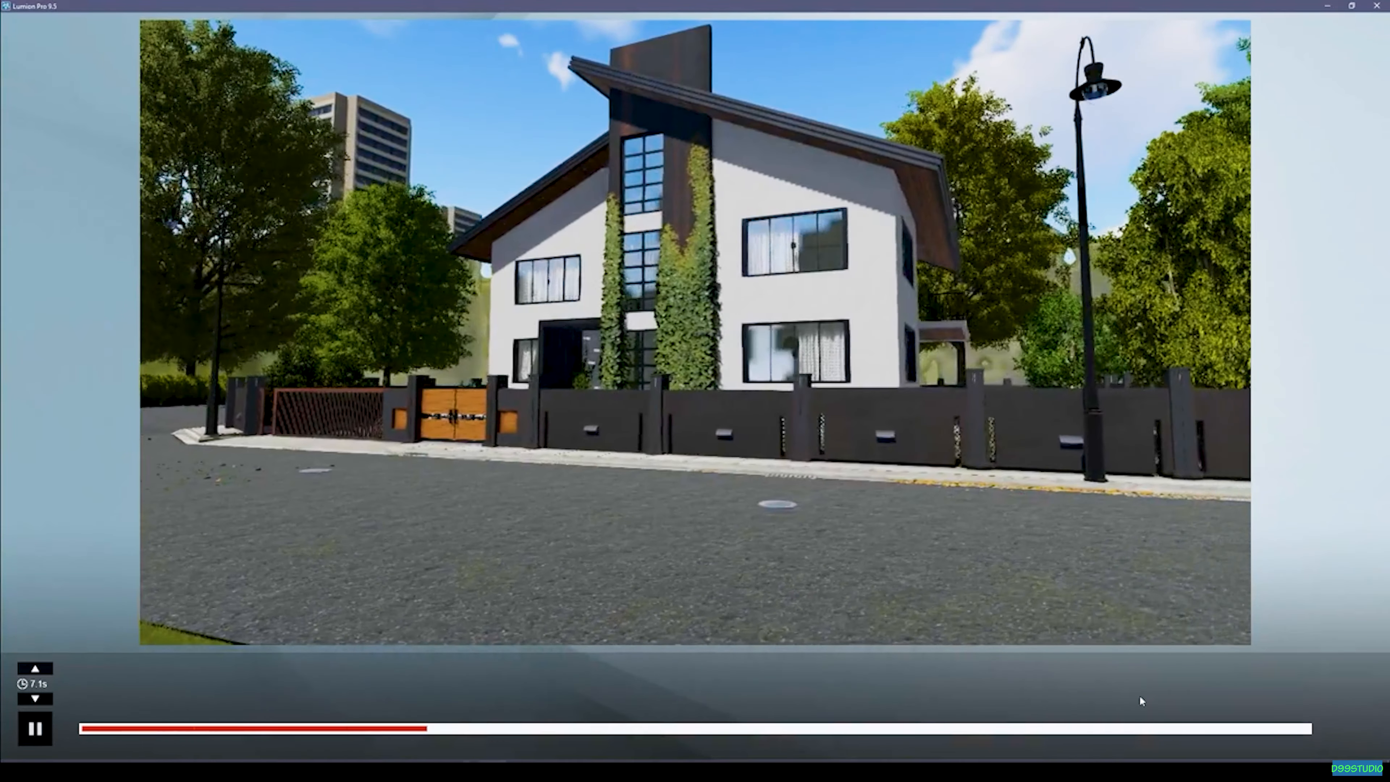
left_click(35, 728)
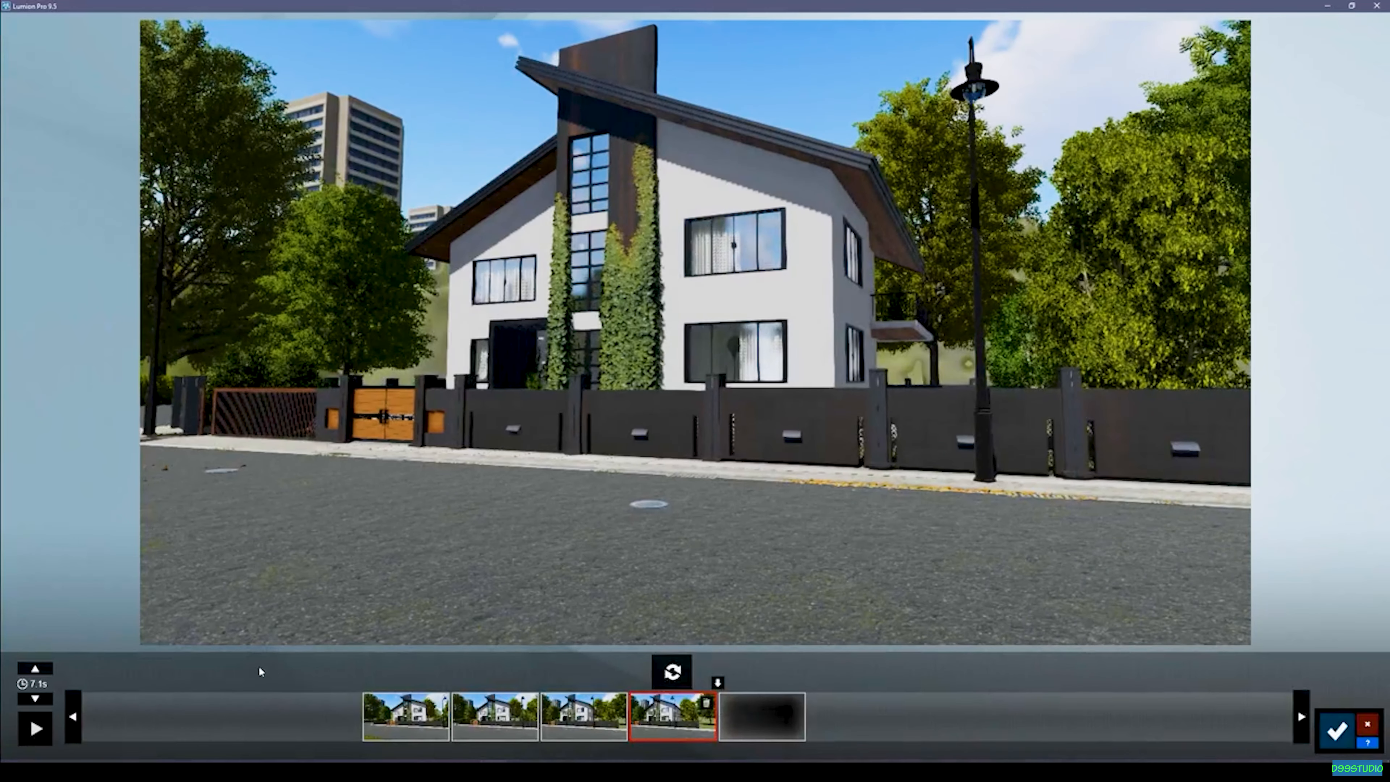
left_click(36, 729)
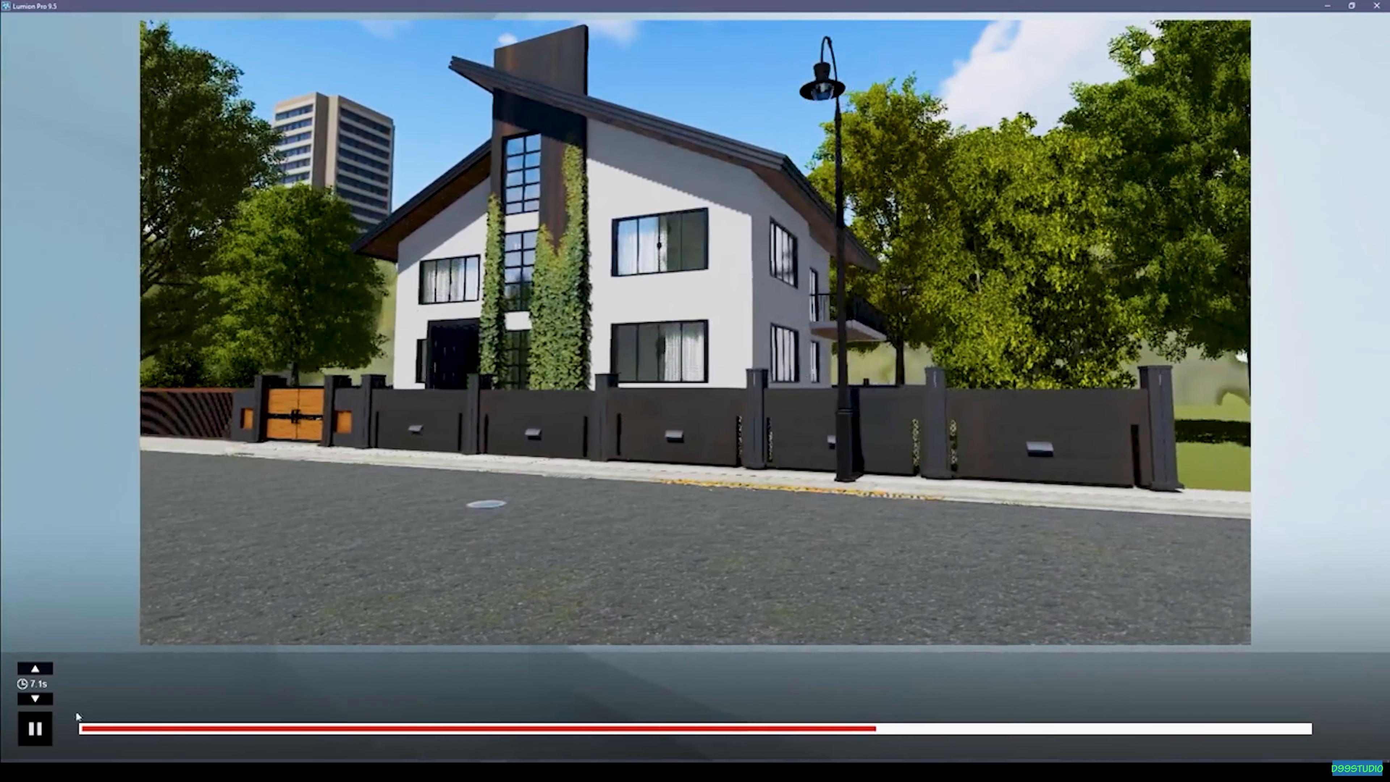
left_click(36, 728)
left_click_drag(383, 667, 477, 680)
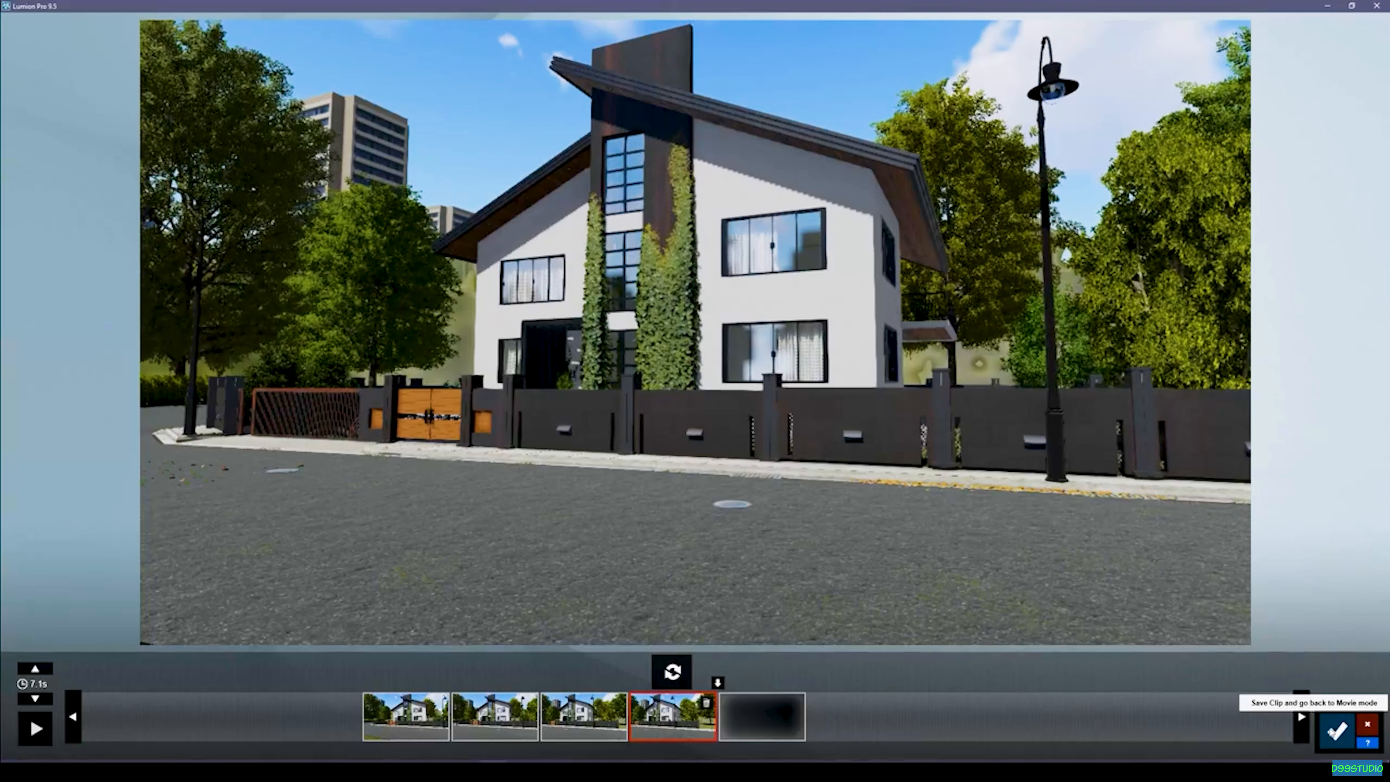
Save the clip, return to Movie mode, and start recording a new camera clip in slot 2.
left_click(1336, 730)
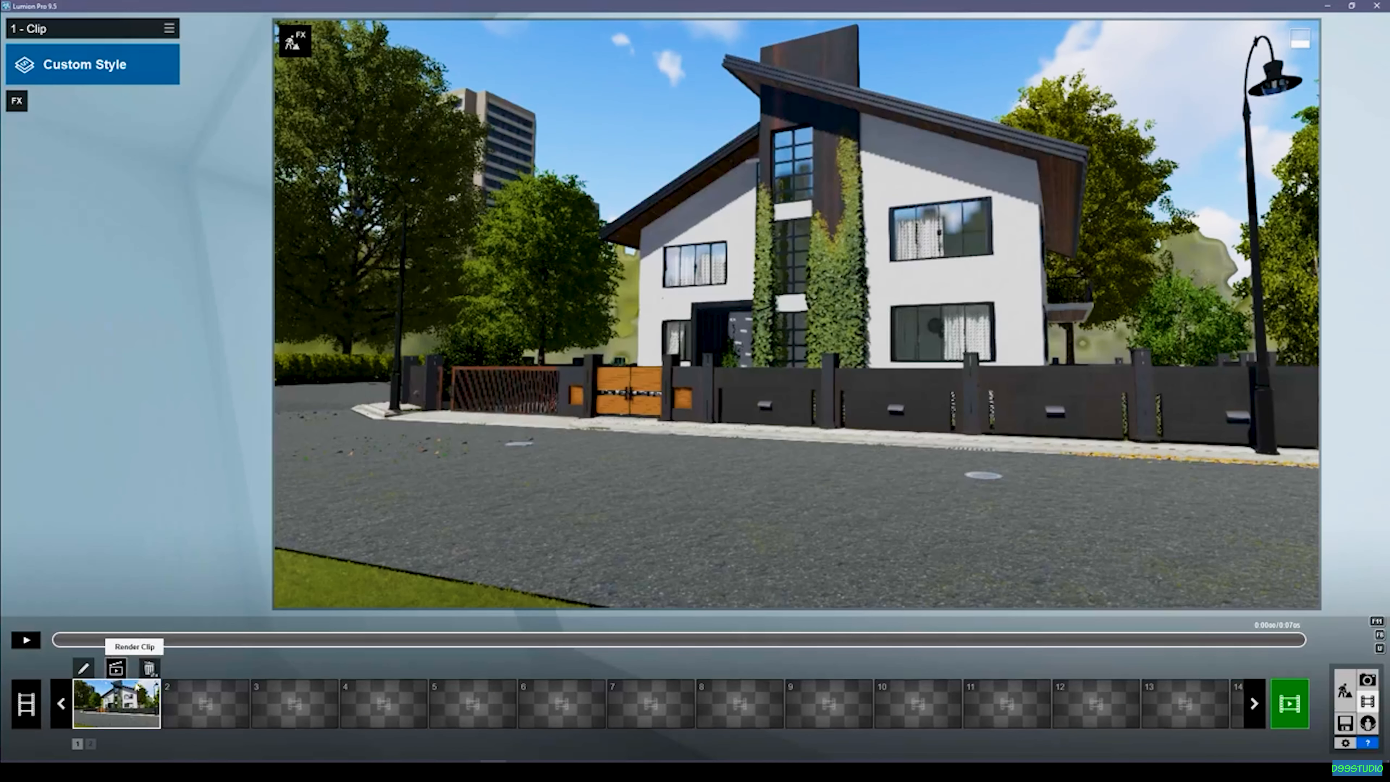
left_click(198, 694)
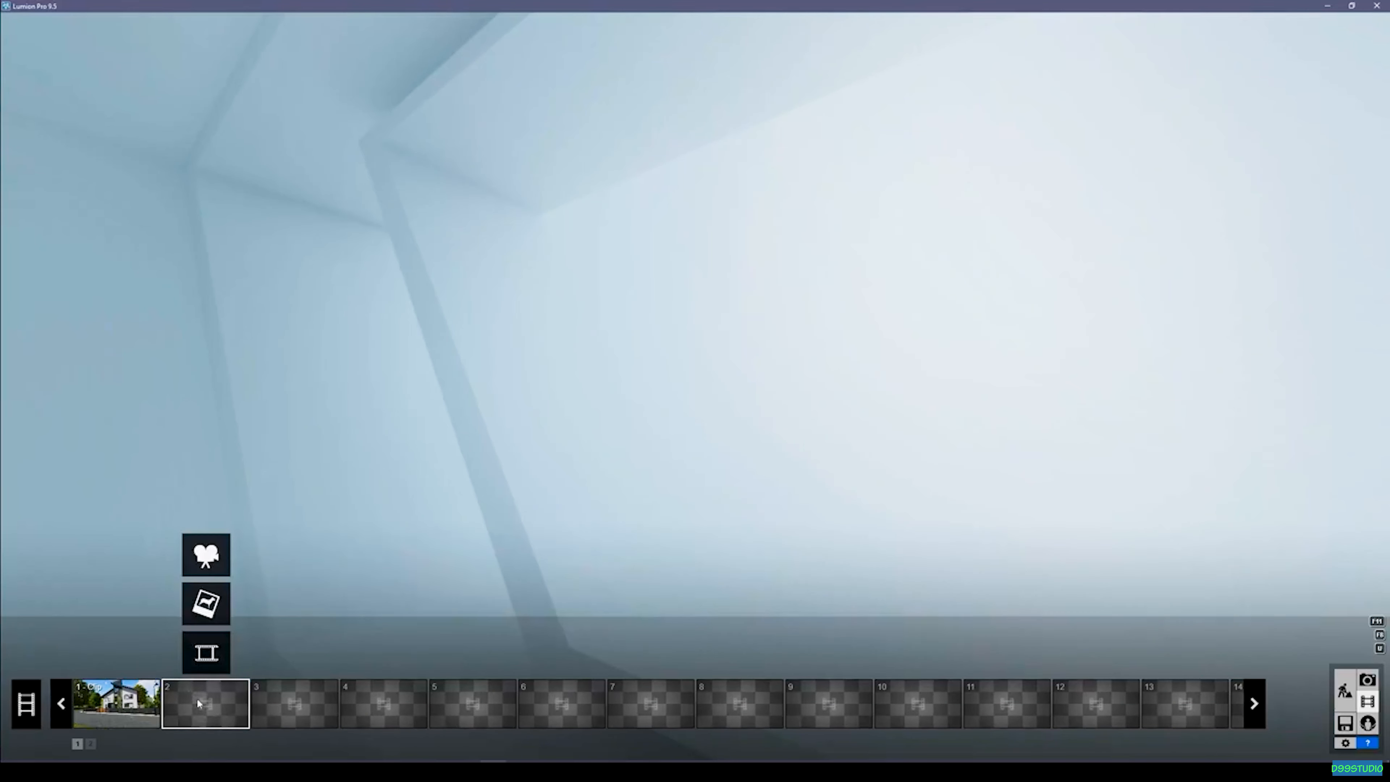
left_click(212, 561)
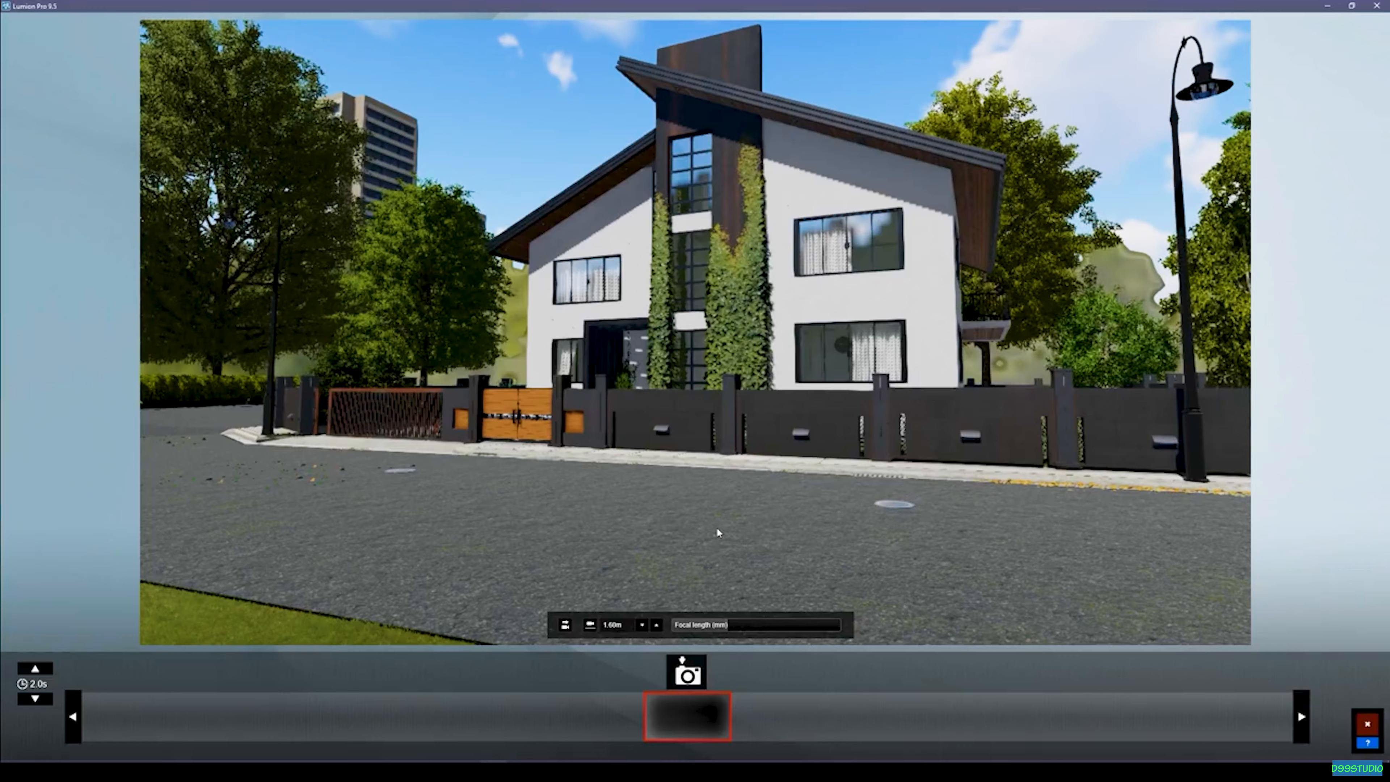
Move the camera to face the house front from about 0.31 m high, aimed upward to include the whole roof.
right_click_drag(728, 543, 827, 536)
key("a")
key("w")
key("s")
key("w")
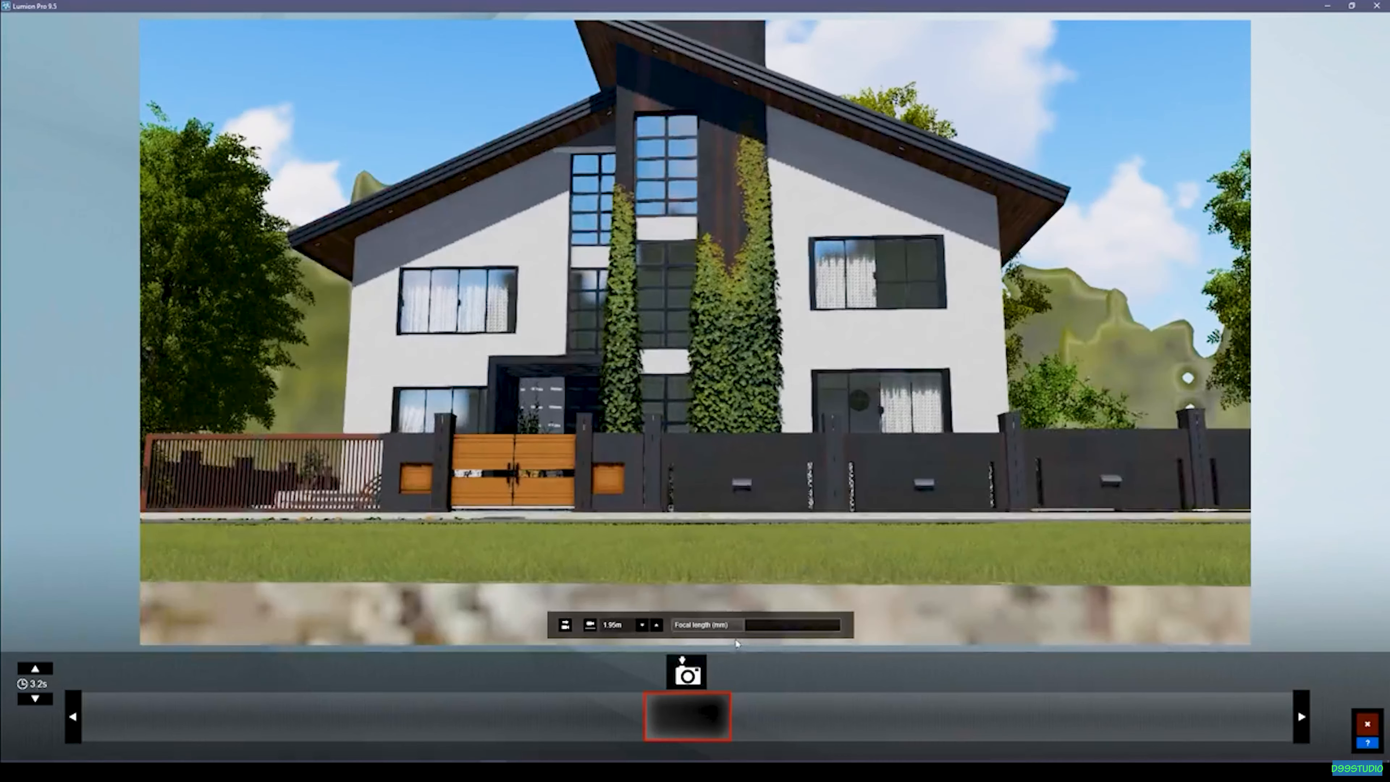
key("w")
right_click_drag(724, 535, 723, 455)
key("e")
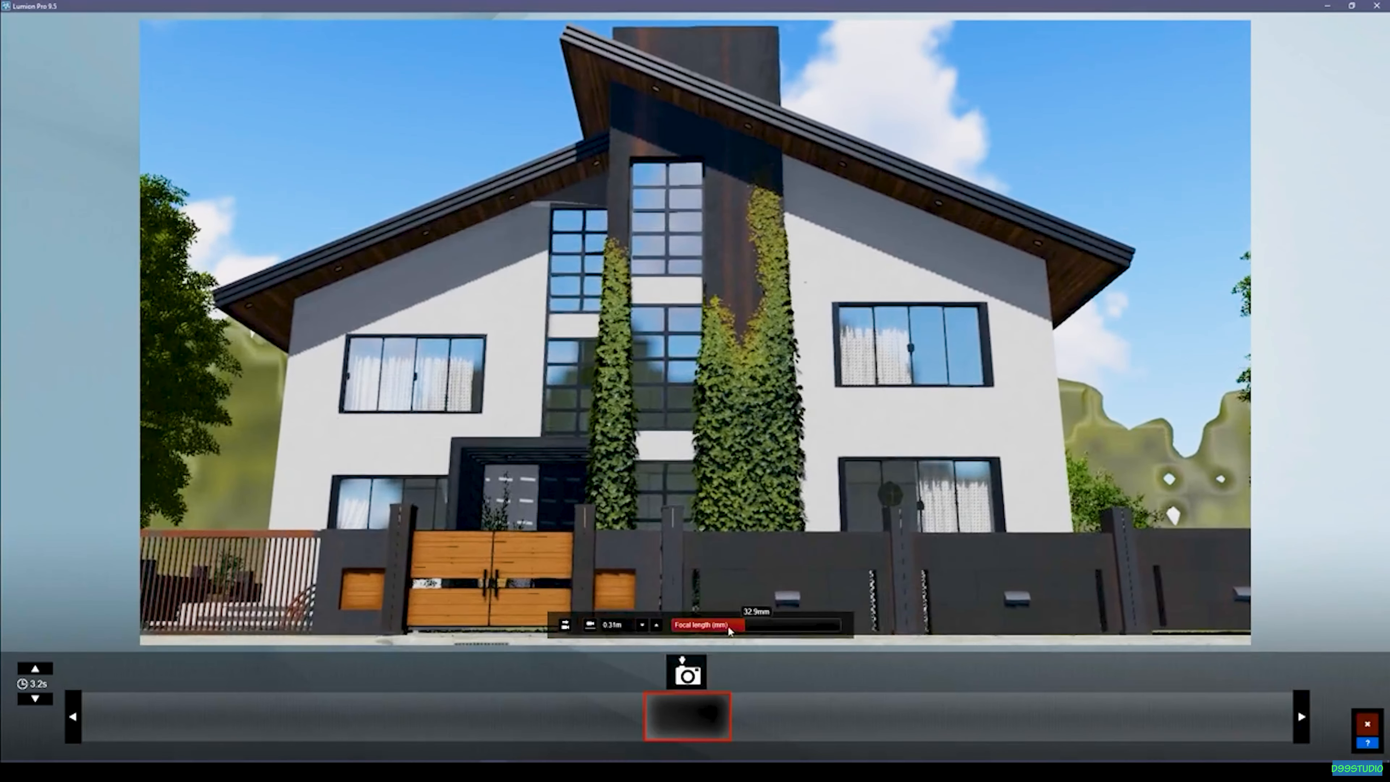
Set the focal length to about 16.6 mm and take the new clip's first photo from close in front of the gate and fence.
left_click_drag(730, 630, 720, 631)
key("w")
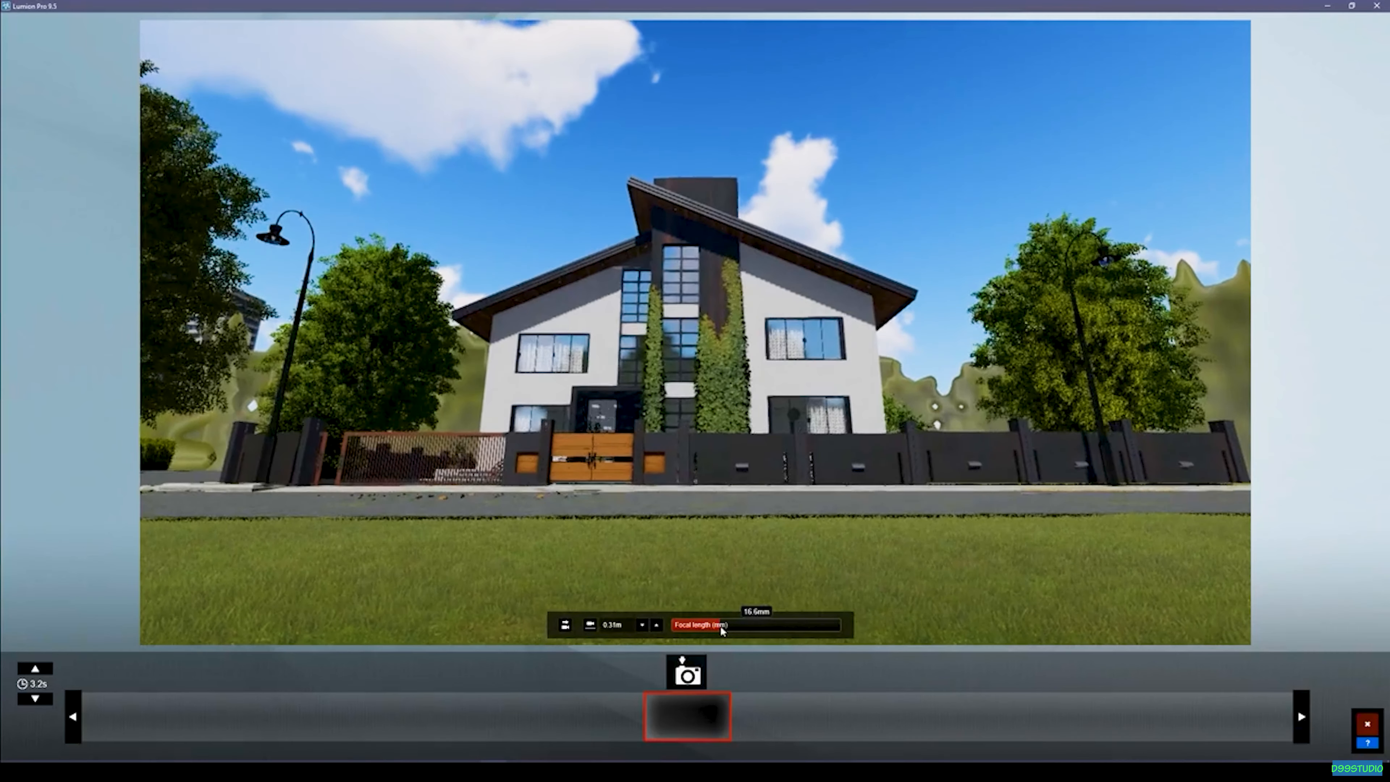
key("w")
key("q")
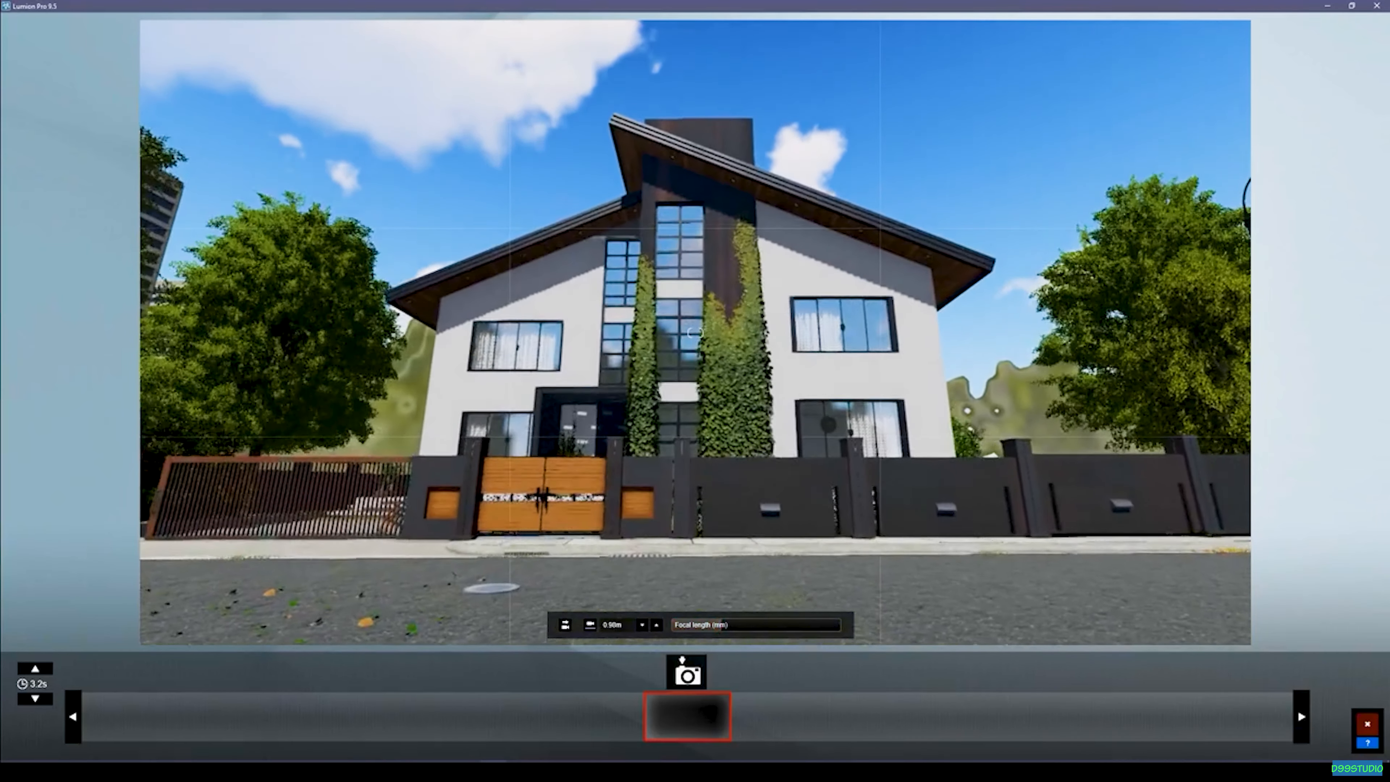
key("w")
key("q")
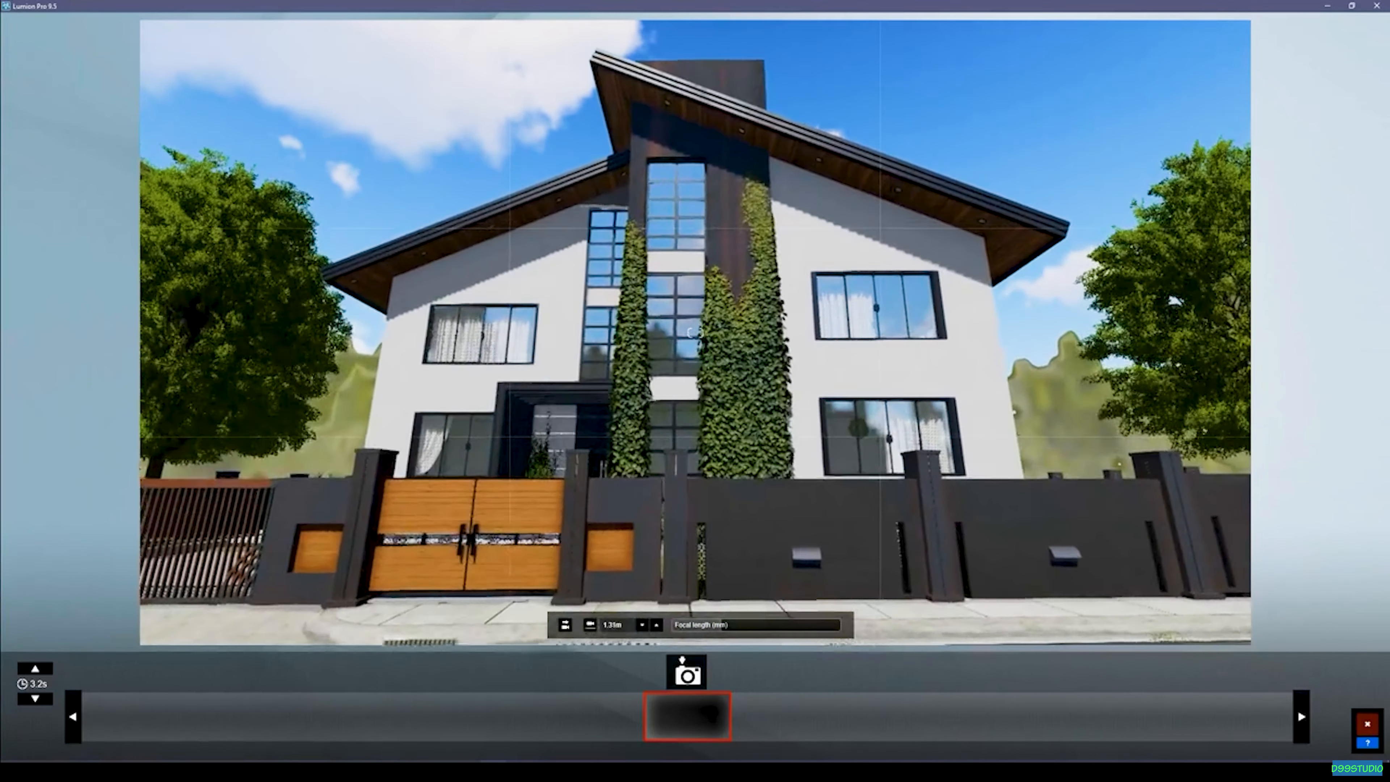
key("s")
key("e")
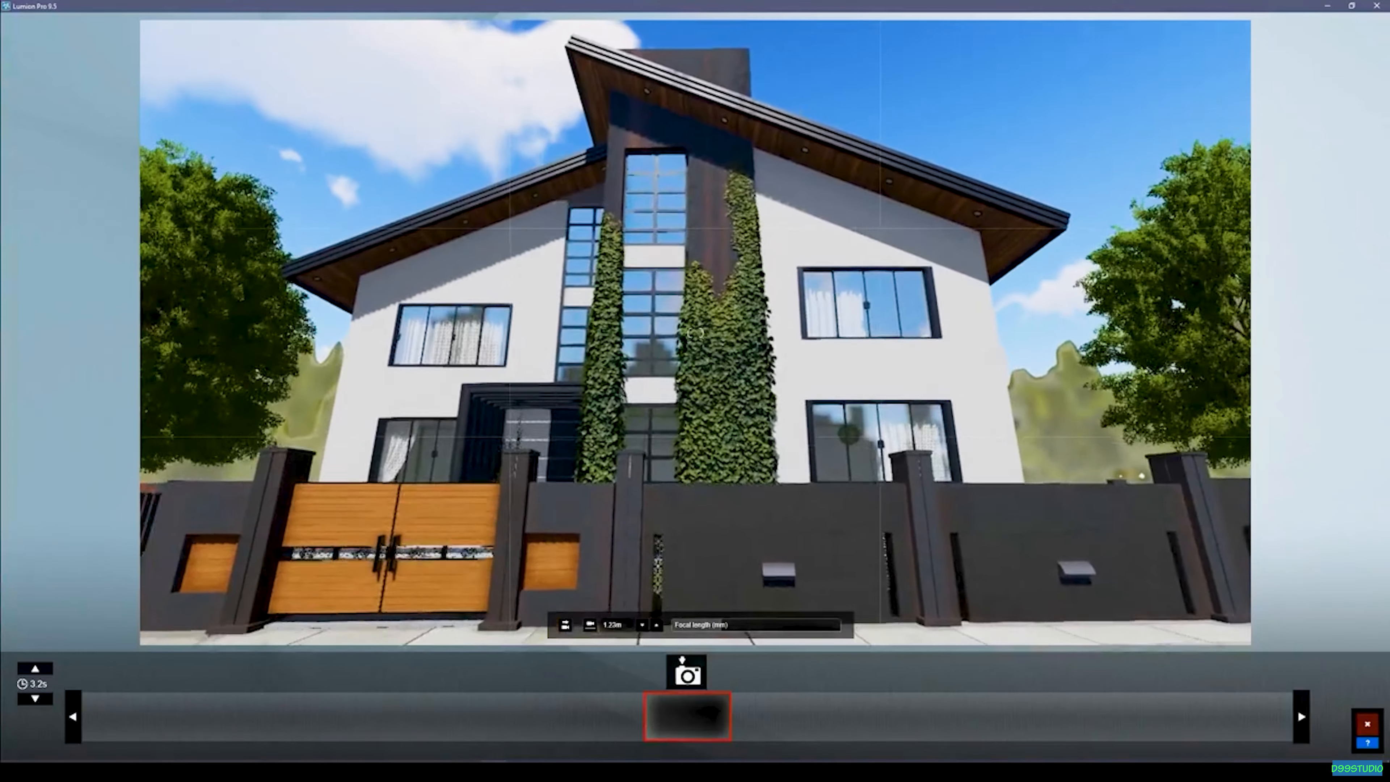
left_click(687, 672)
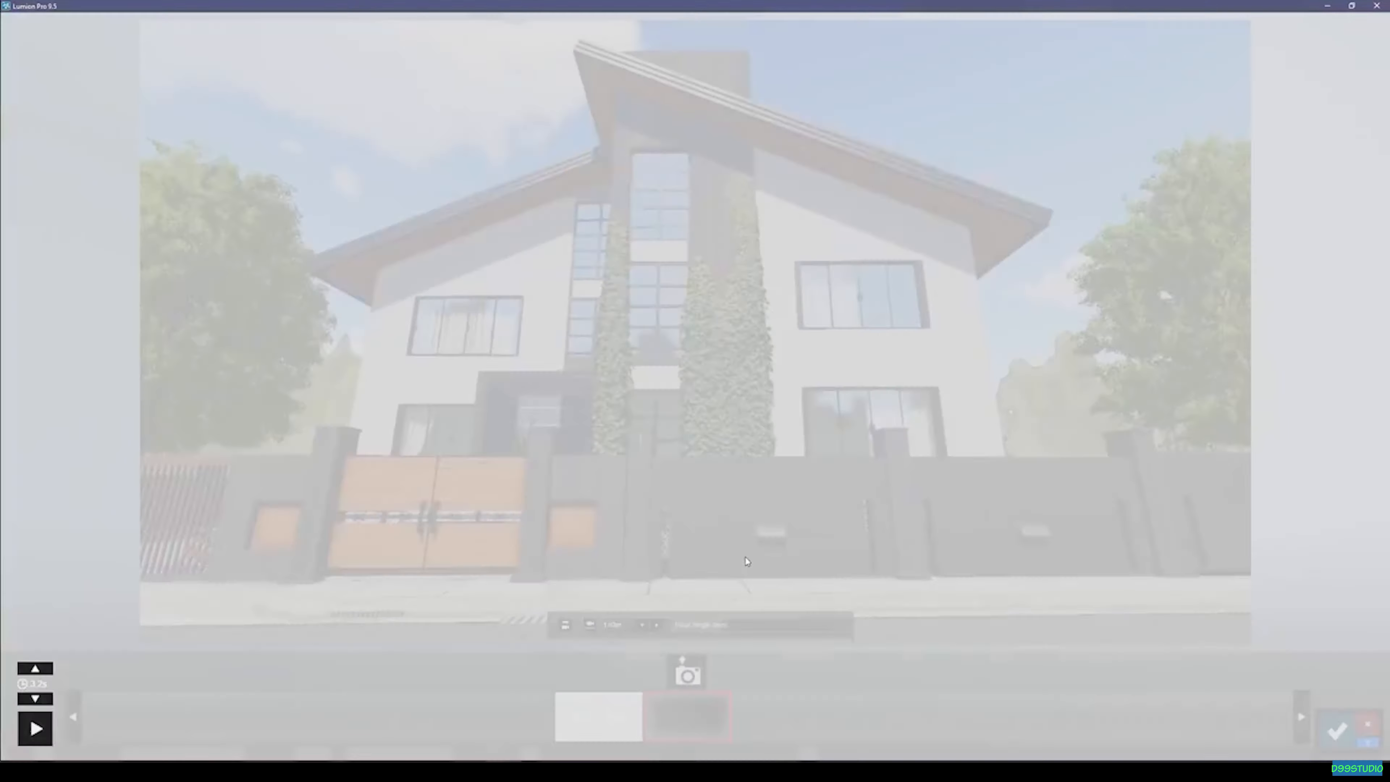
Place the camera for the second photo across the street above the lawn, facing the house from about 0.29 m high.
key("e")
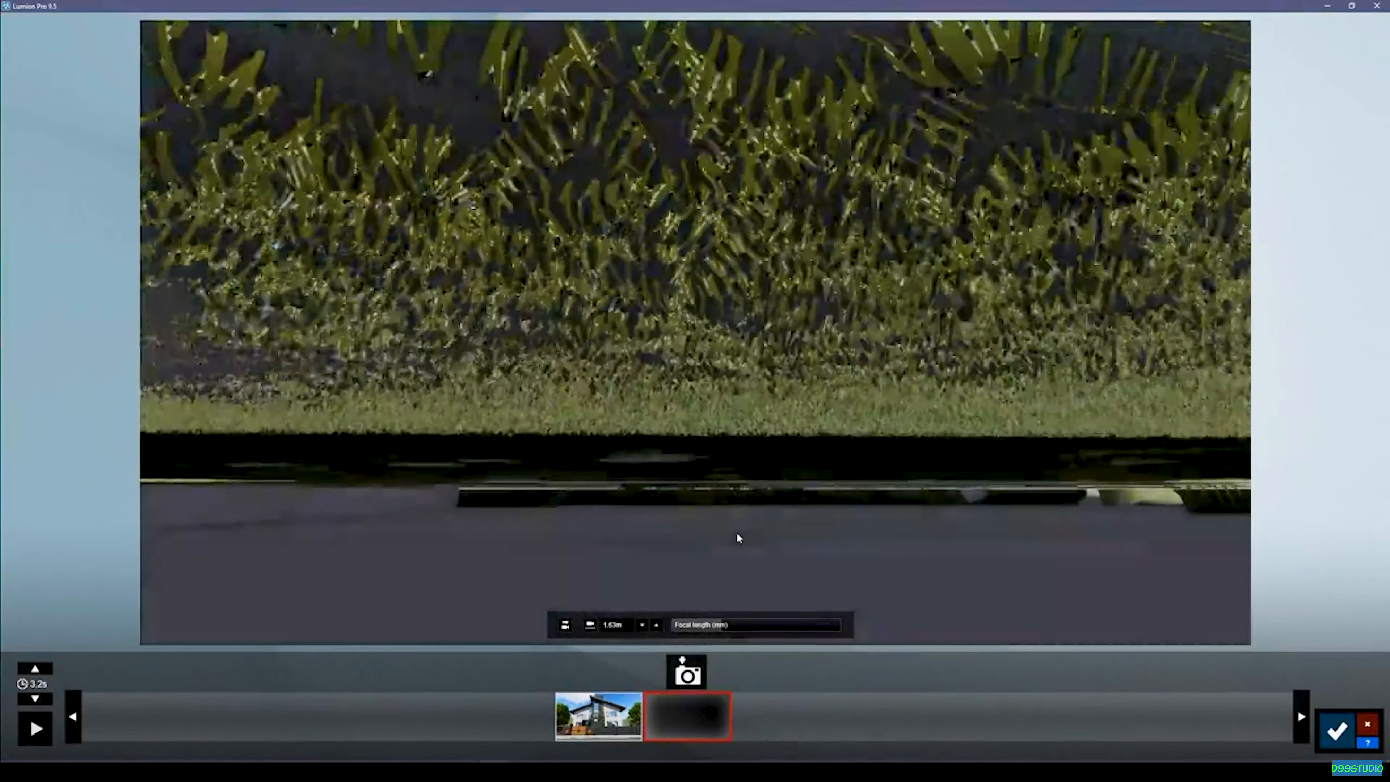
key("q")
key("q")
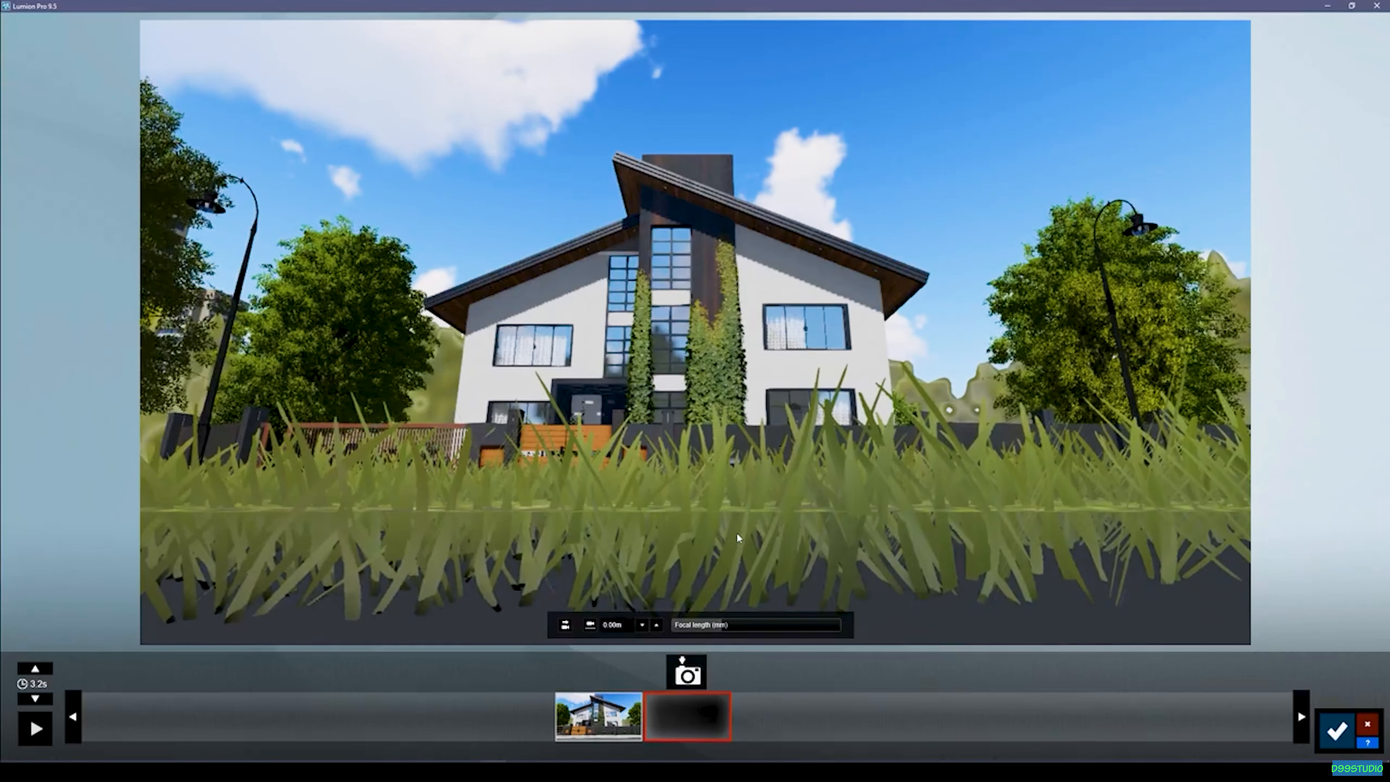
key("q")
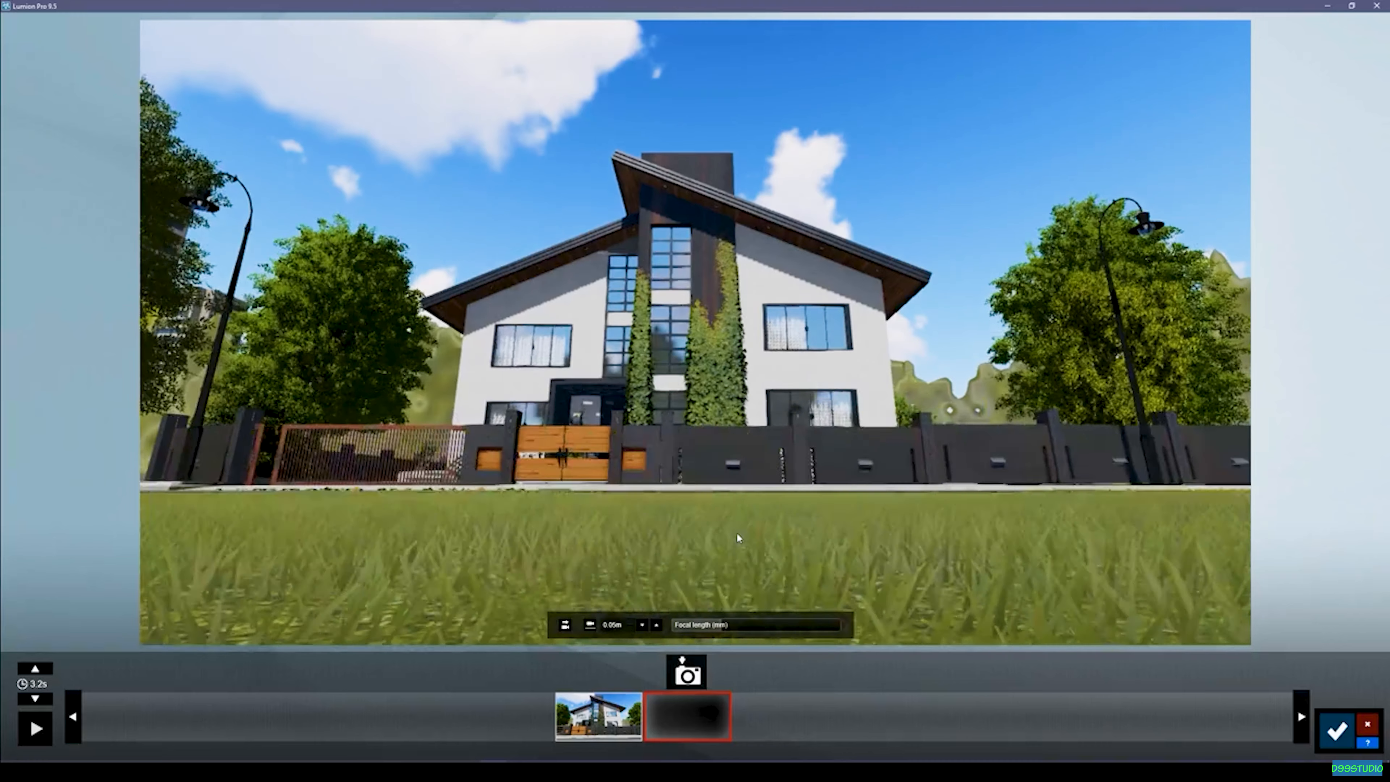
key("e")
key("e")
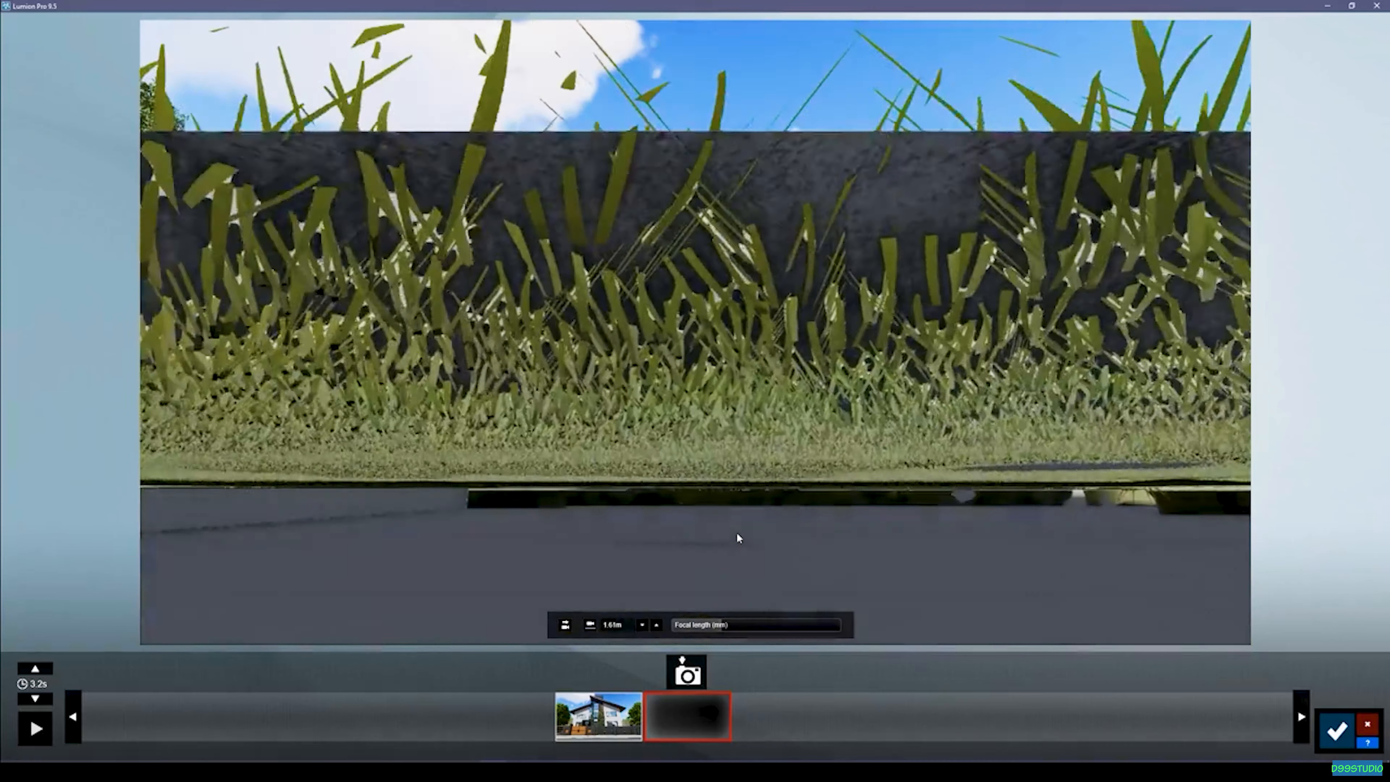
key("q")
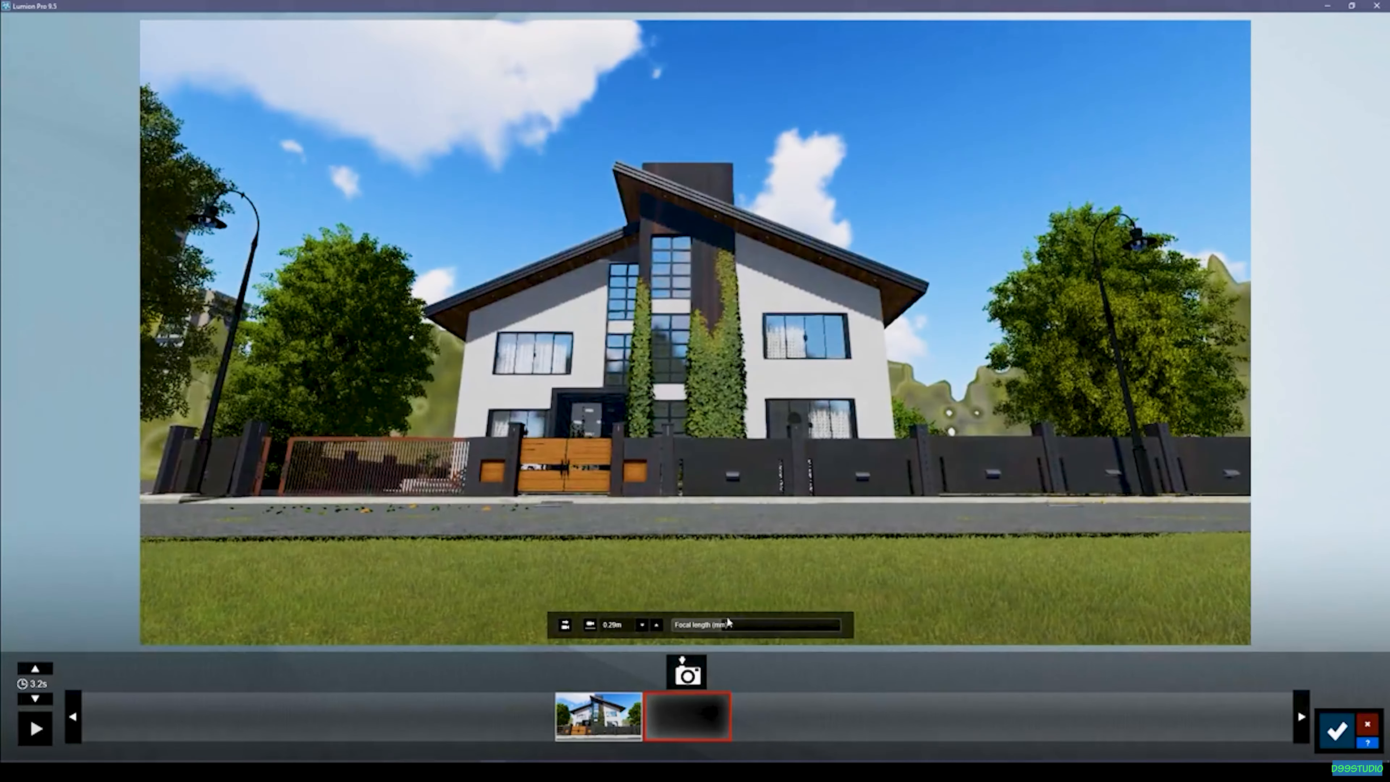